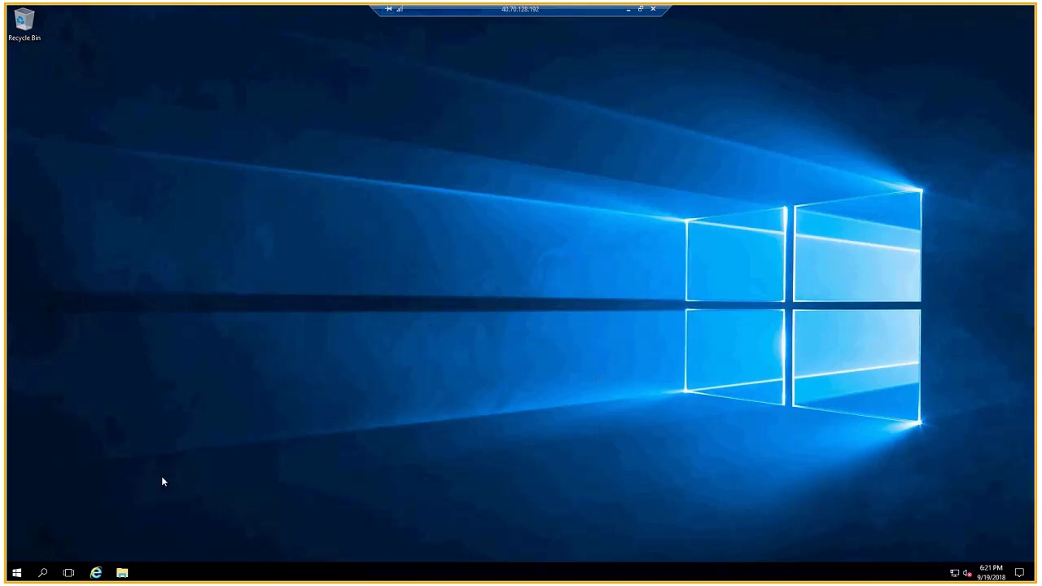
Step: Create a new text document on the remote desktop and name it "important data"
right_click(232, 267)
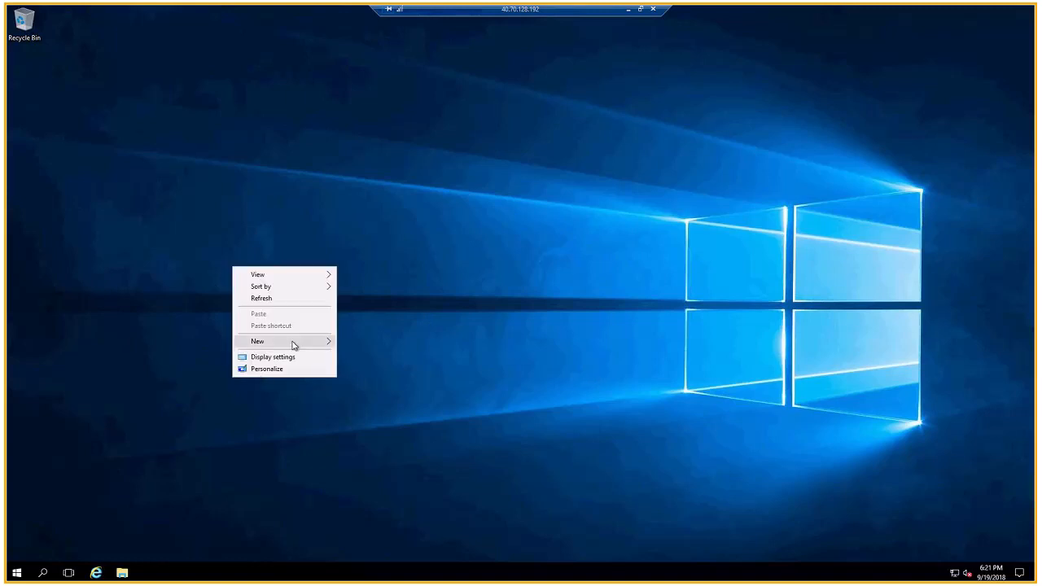
mouse_move(293, 345)
click(373, 405)
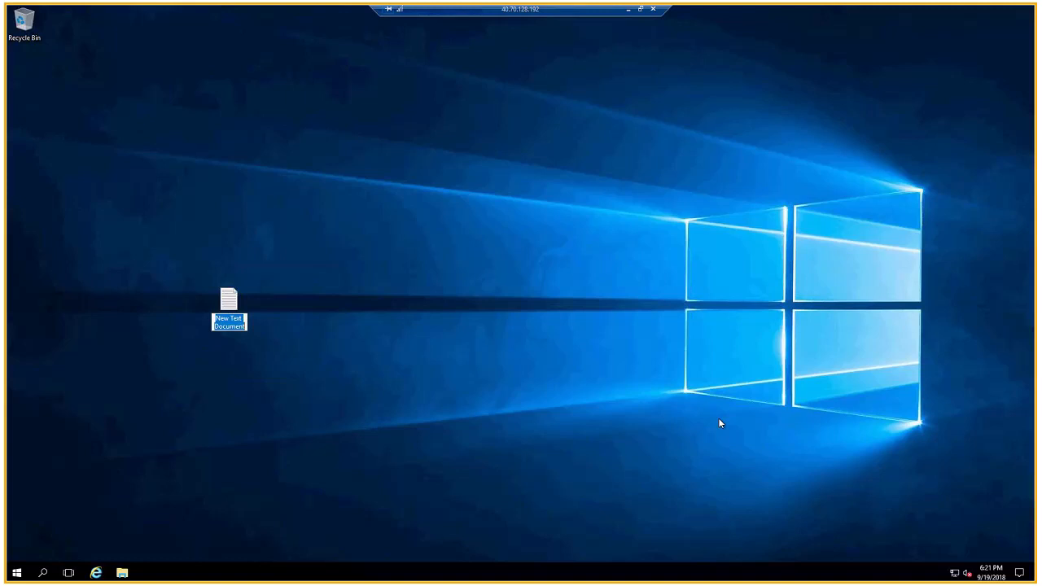
text(imp)
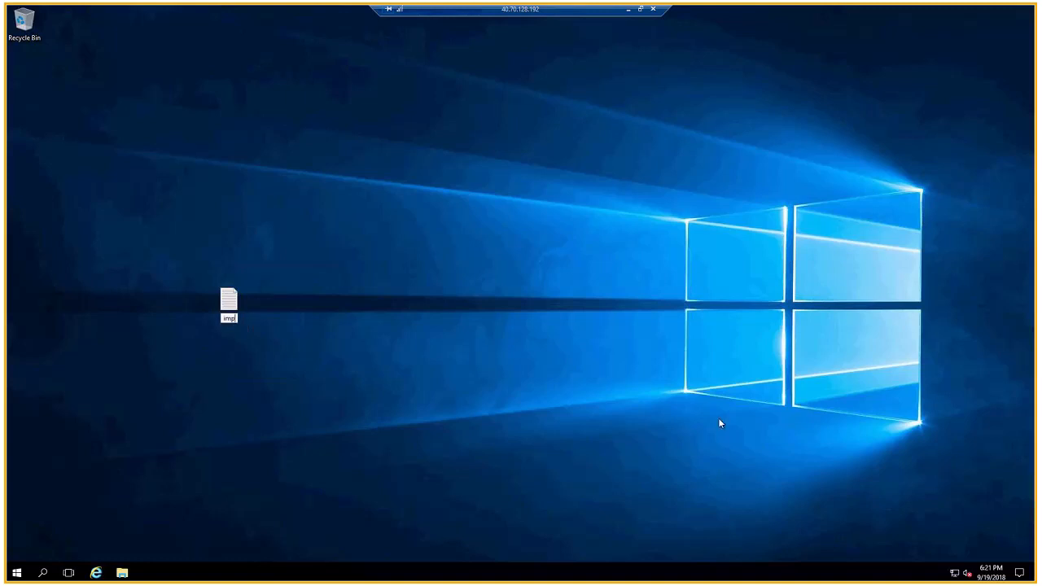
text(ortant data)
key(Return)
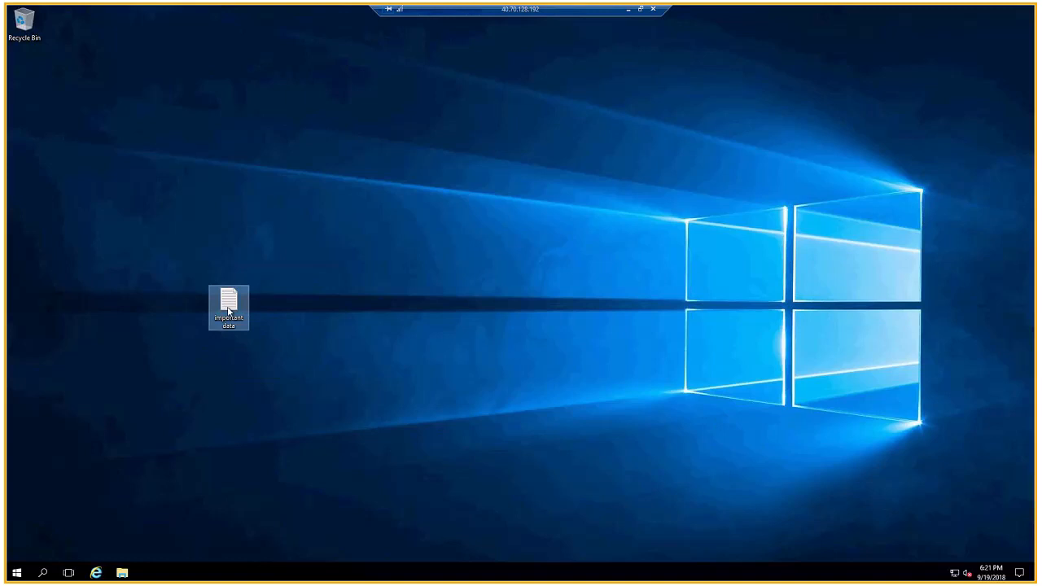
Step: Open the "important data" file, enter 123 as its content, and close it with the changes saved
key(Return)
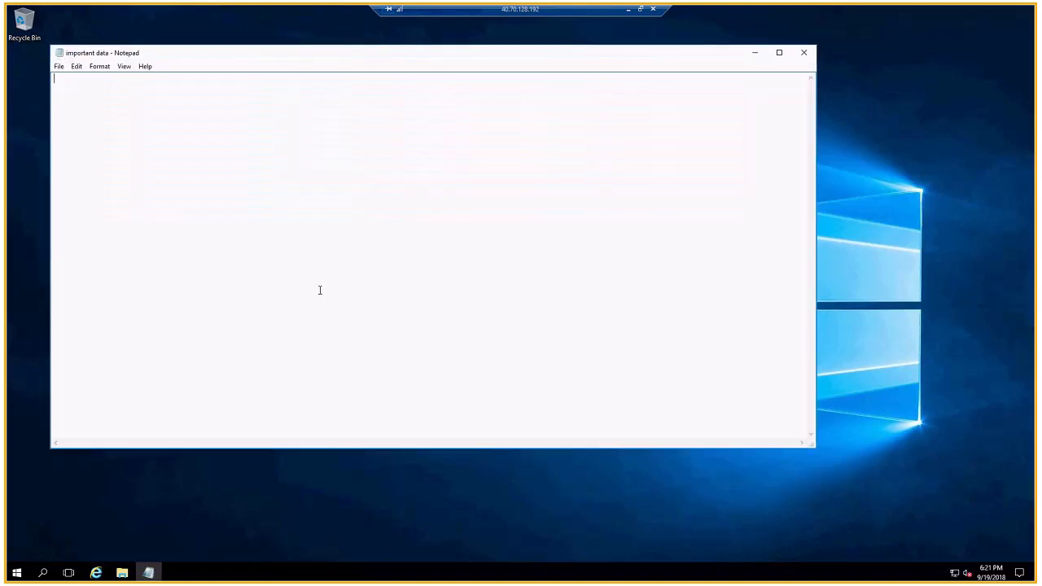
text(123)
click(812, 59)
click(500, 298)
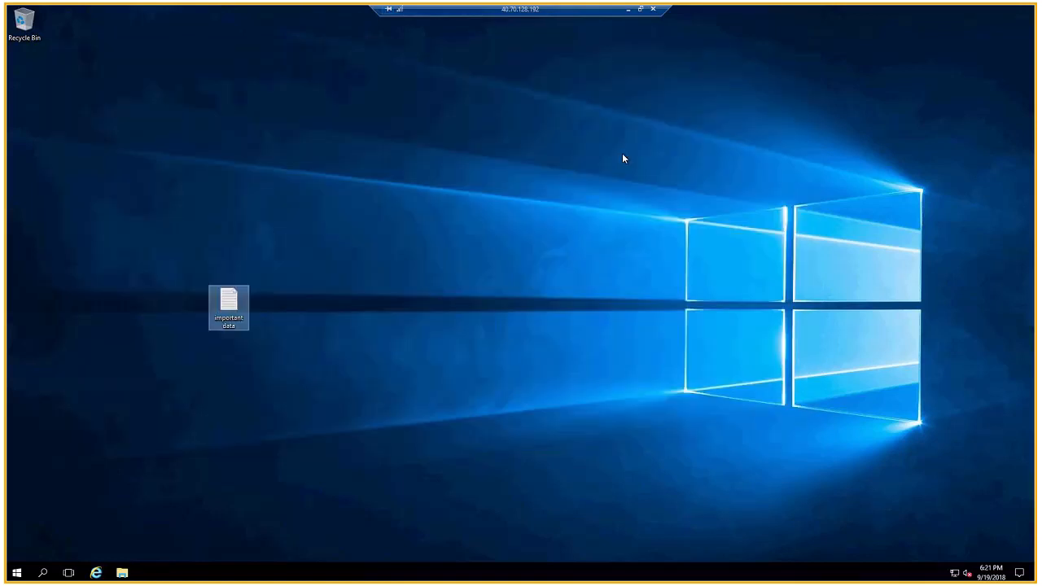
Step: Switch to the Azure portal by minimizing the remote session and open the backup setup for the DEVO-VM1 virtual machine
click(630, 10)
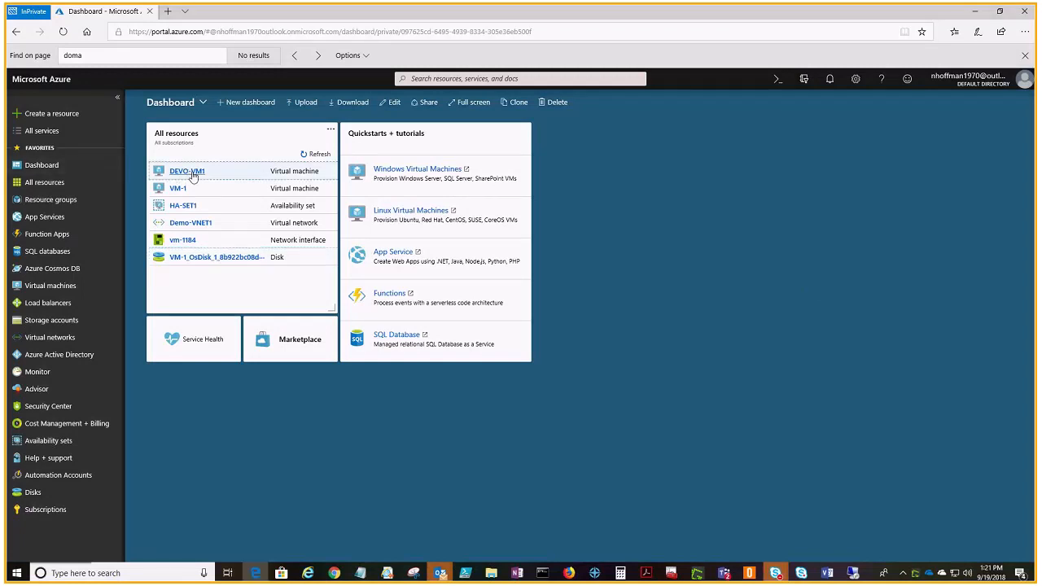
click(187, 171)
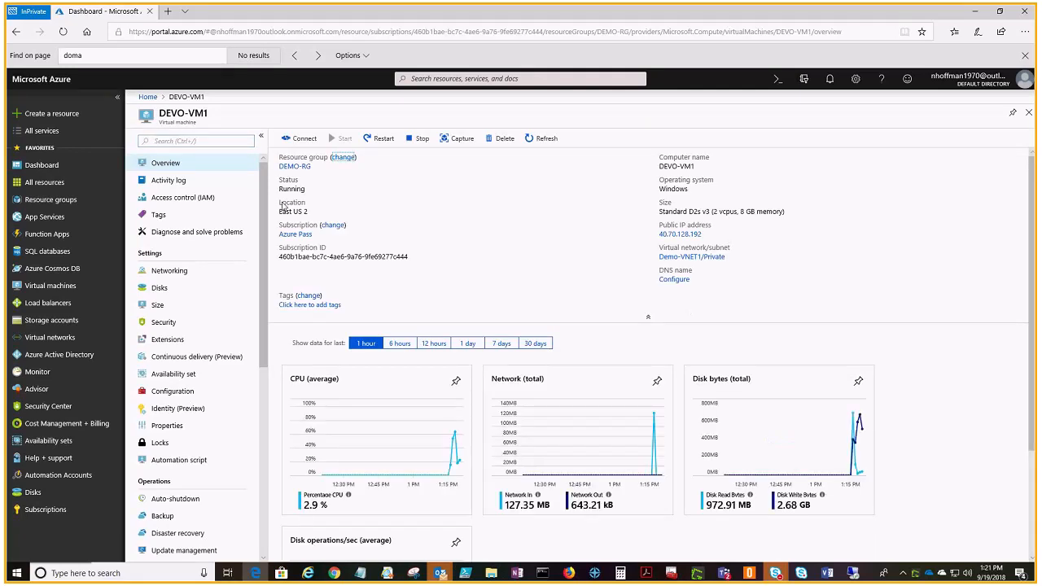
drag(265, 180, 260, 387)
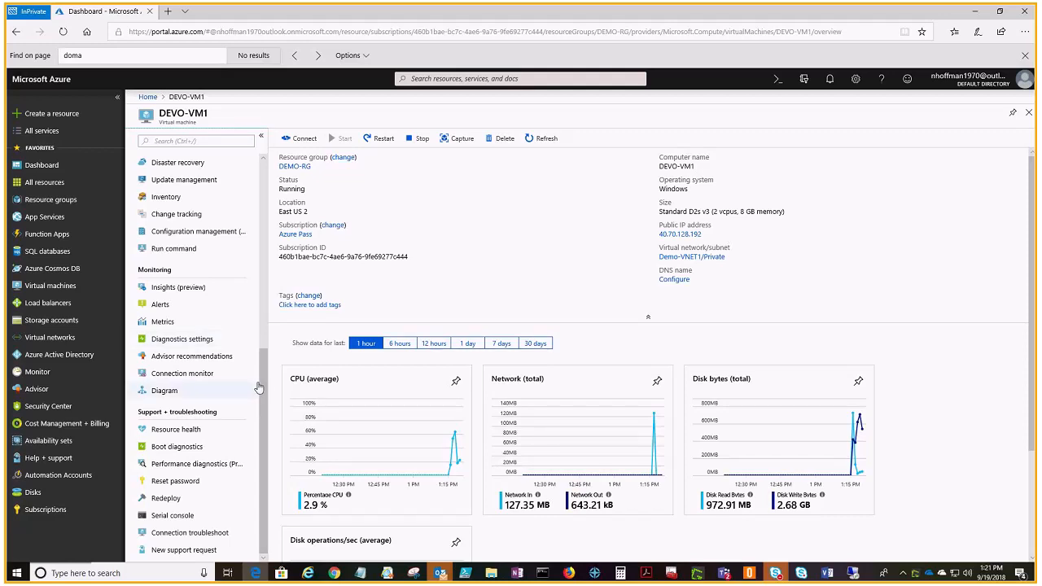
scroll(259, 382, up, 1)
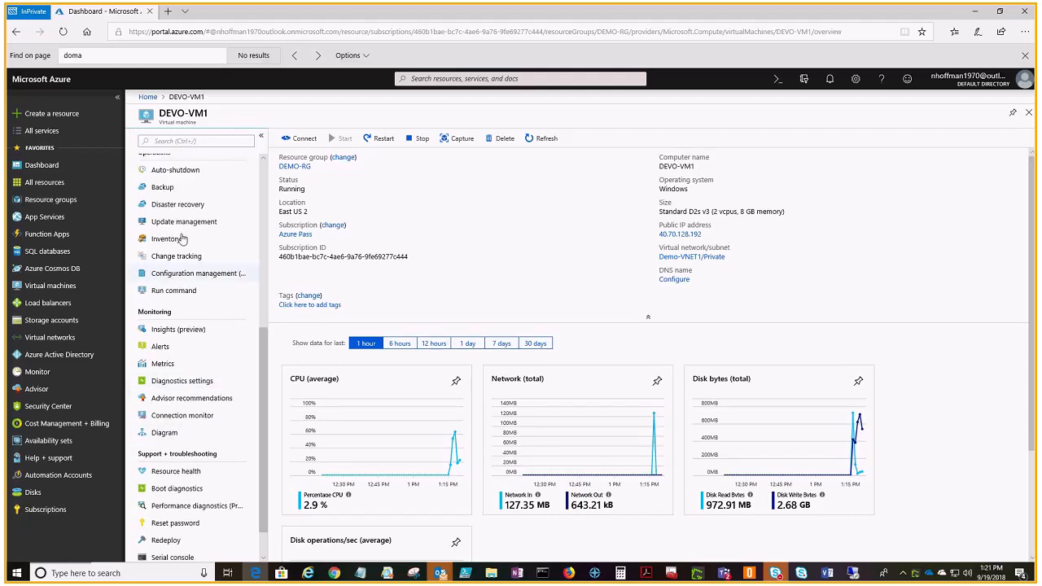
click(159, 187)
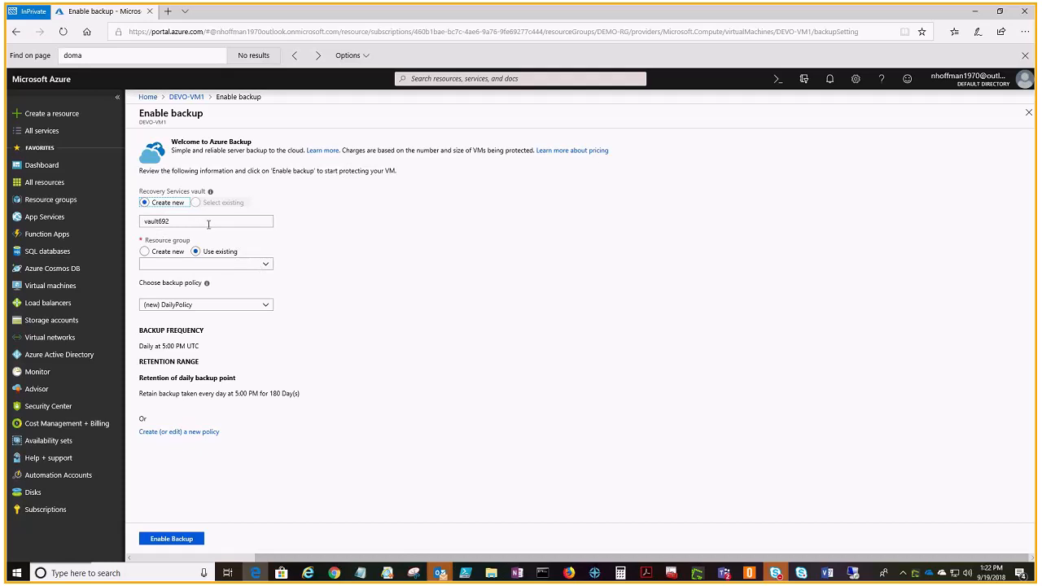
Step: Name the new Recovery Services vault DEMO-Vault and assign it to the existing resource group DEMO-RG
click(209, 225)
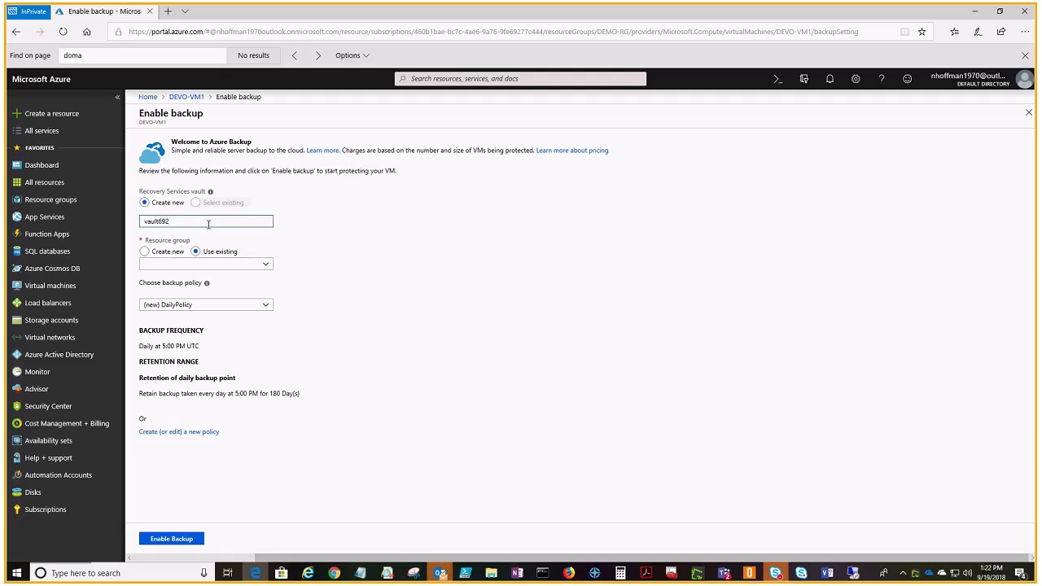
key(BackSpace)
key(BackSpace)
key(BackSpace)
key(BackSpace)
key(BackSpace)
key(BackSpace)
key(BackSpace)
key(BackSpace)
text(DEMO-Vault)
click(242, 262)
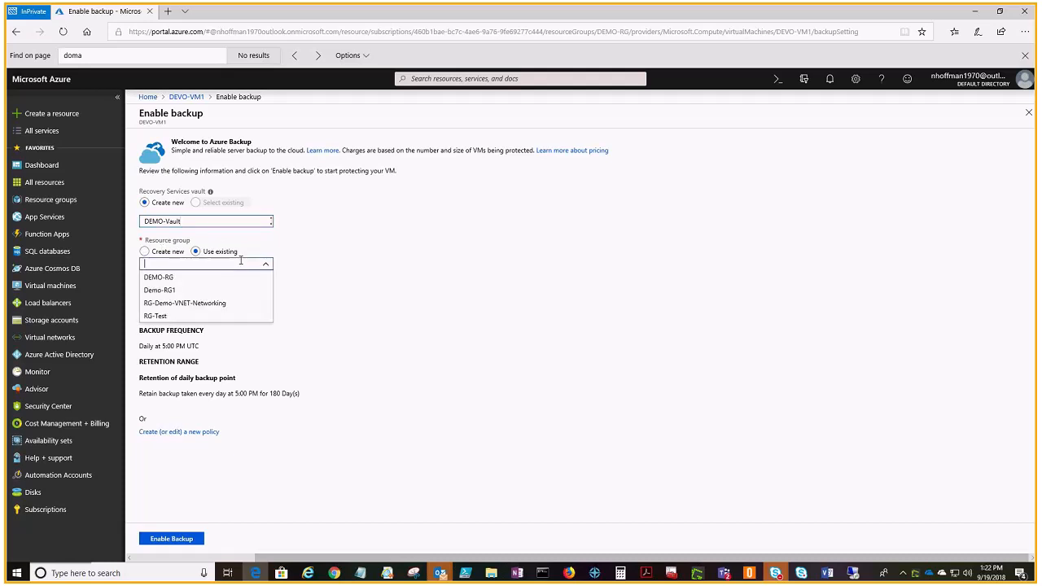
click(194, 278)
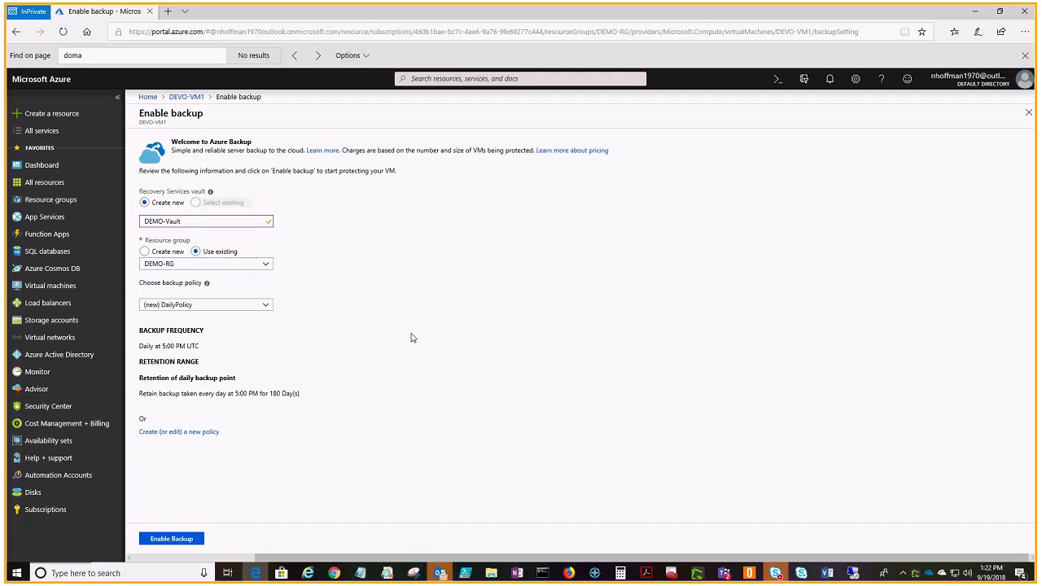
Step: Edit the backup policy to retain daily backup points for 30 days and weekly backup points for 5 weeks
click(183, 433)
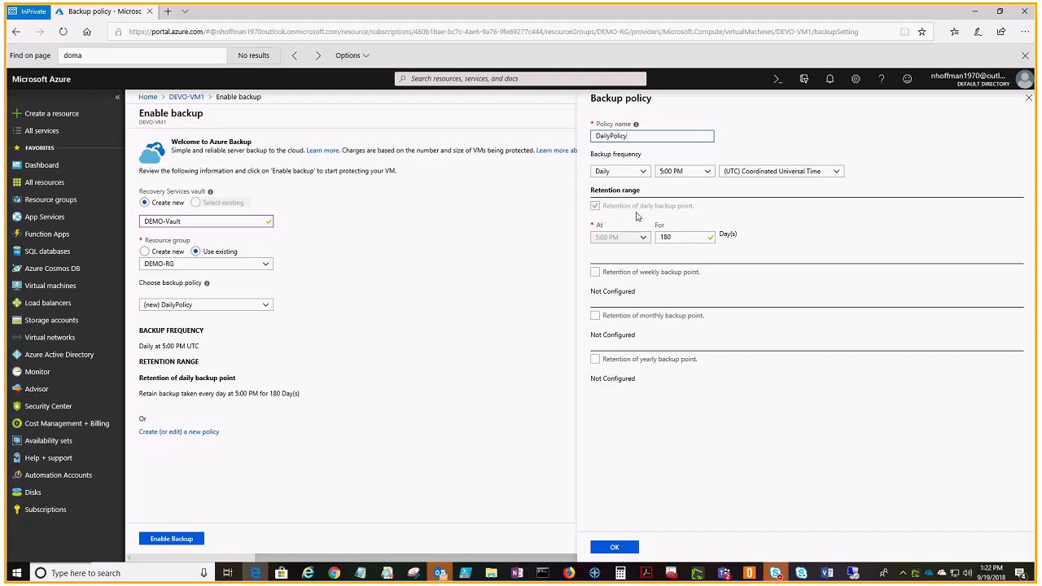
double_click(682, 237)
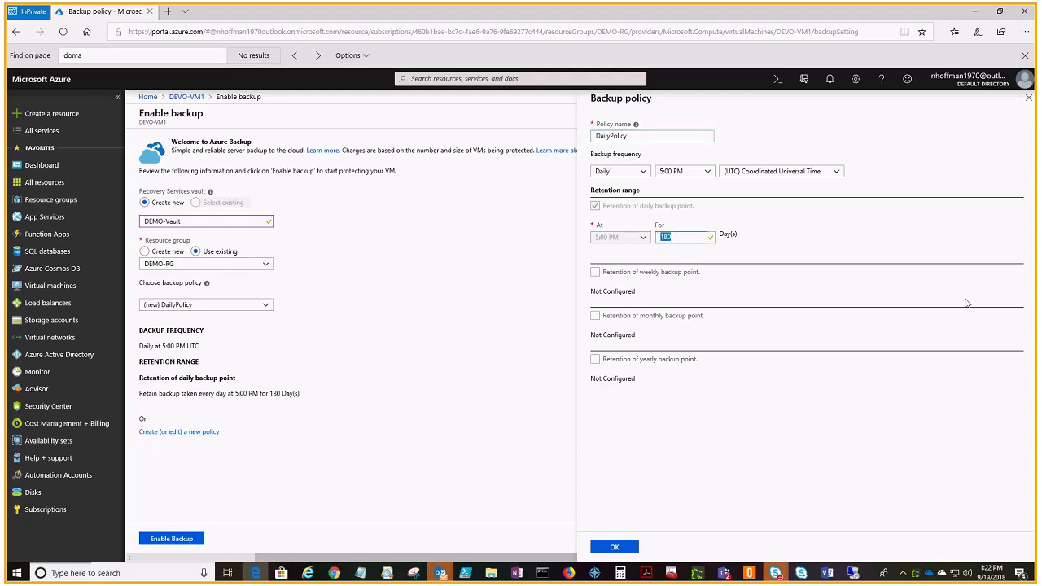
text(30)
click(598, 274)
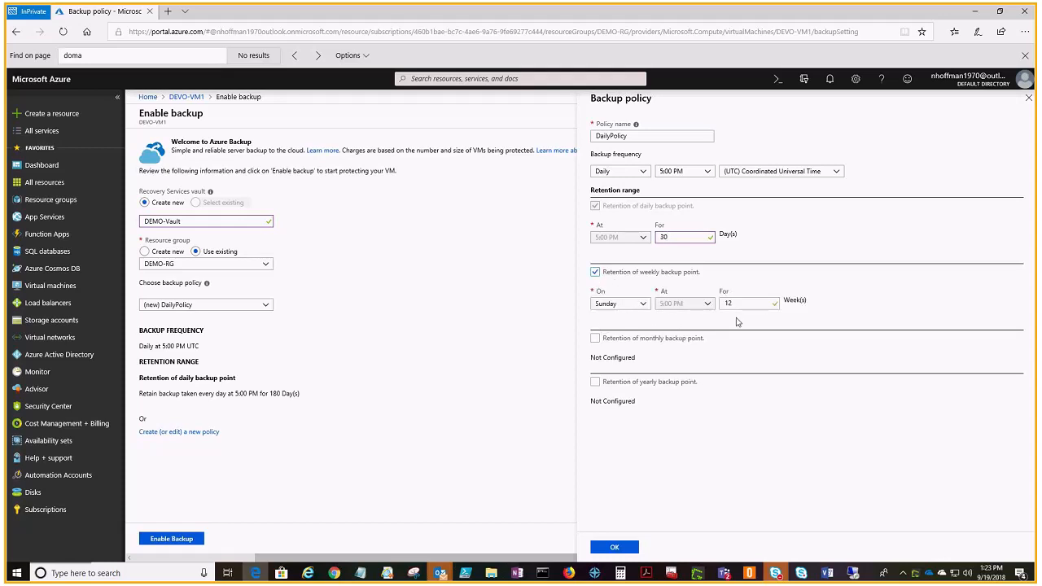
drag(747, 304, 692, 311)
text(5)
Step: Enable monthly retention for 12 months and week-based yearly retention in the backup policy, and accept the policy
click(595, 338)
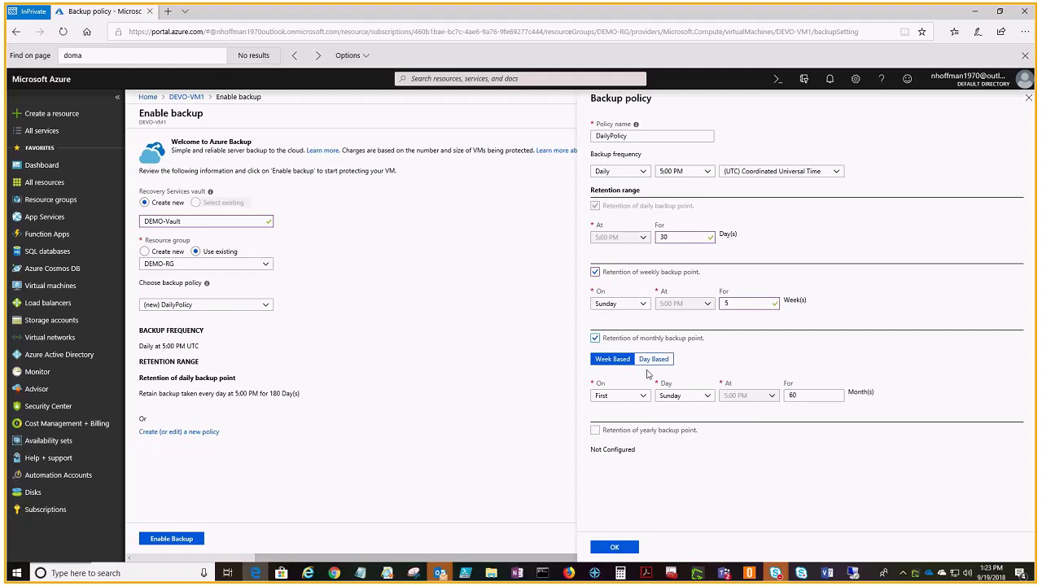
double_click(825, 397)
text(12)
click(595, 430)
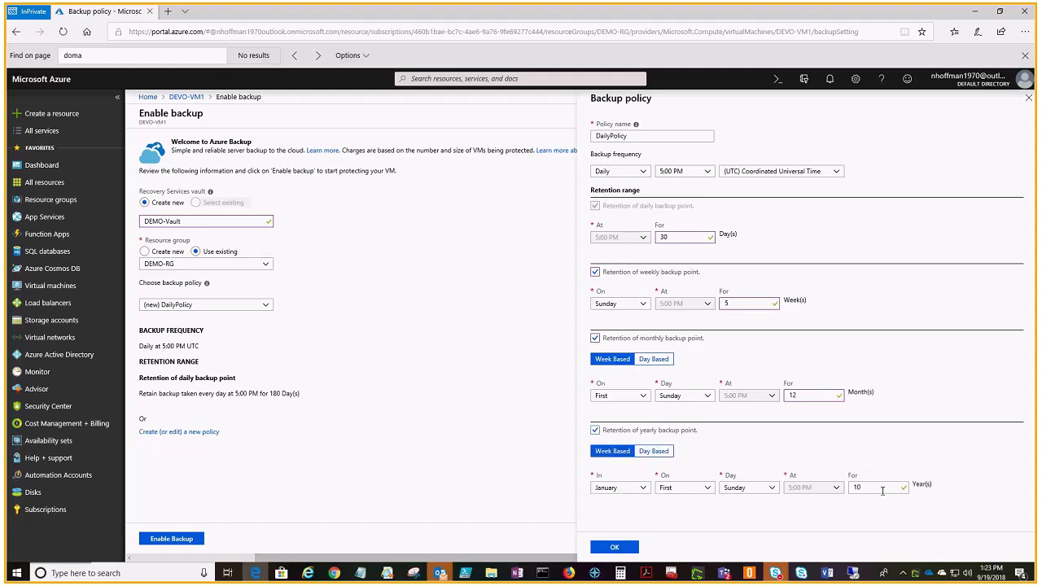
click(660, 453)
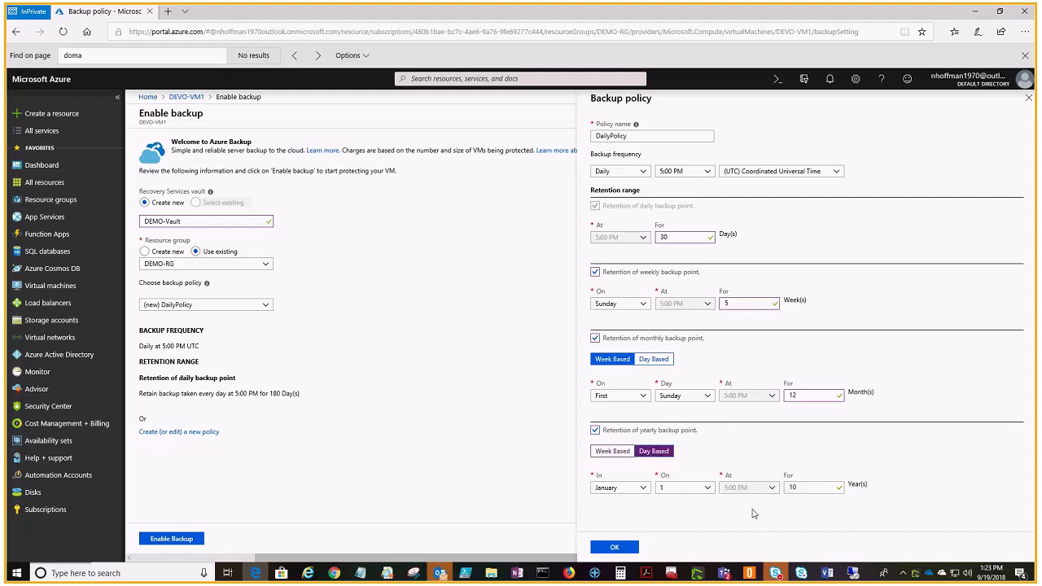
click(609, 452)
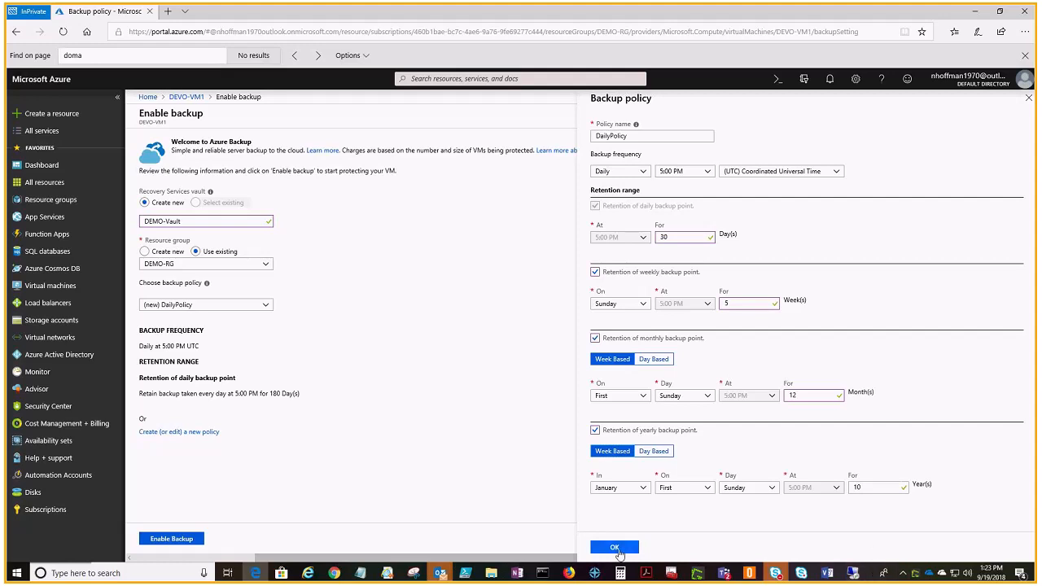
click(615, 547)
Step: Enable backup for DEVO-VM1 with the configured vault and policy, and dismiss the deployment notification
mouse_move(692, 572)
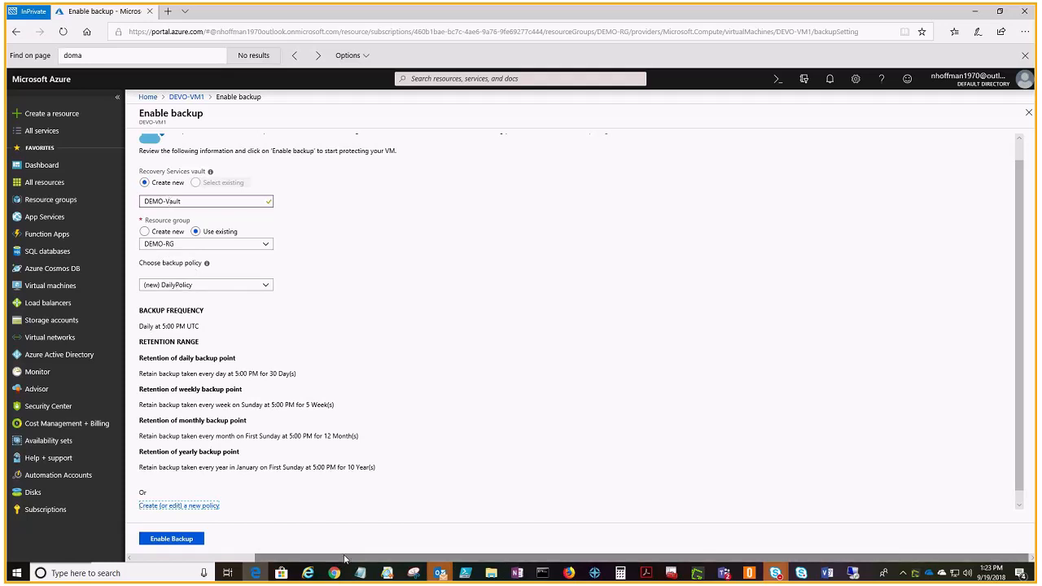
drag(344, 558, 223, 559)
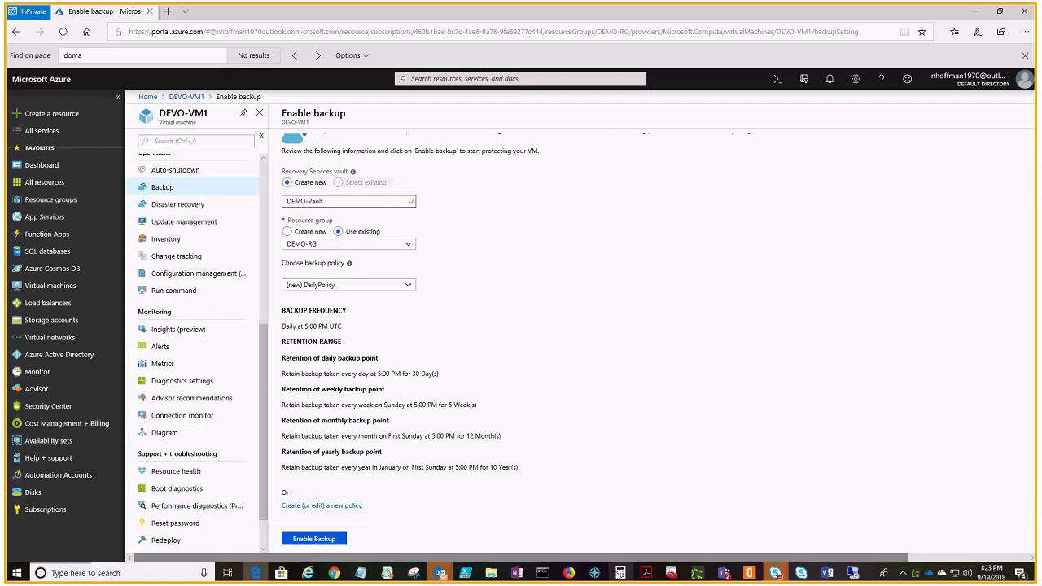
mouse_move(619, 574)
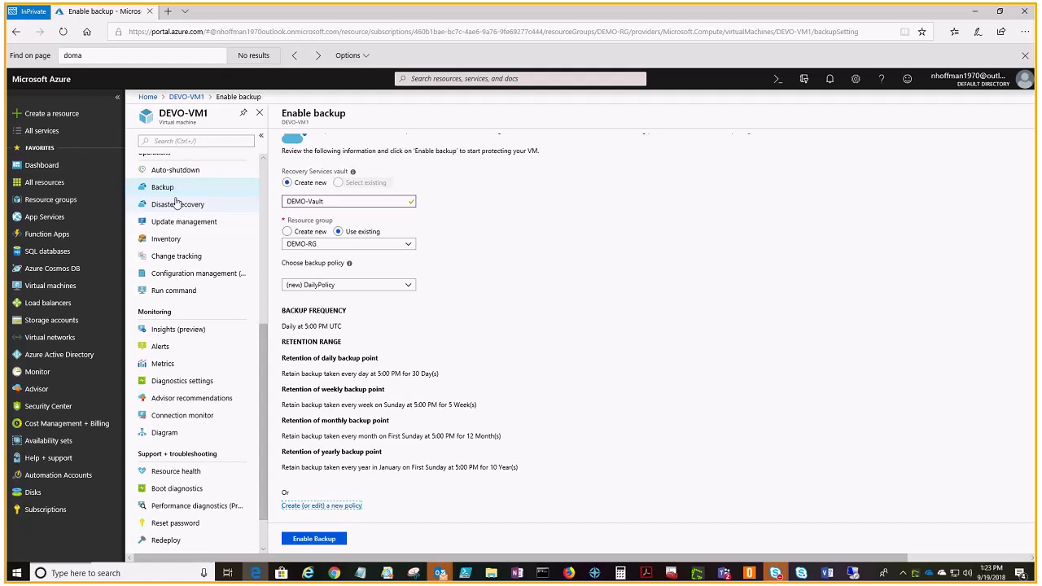
click(314, 540)
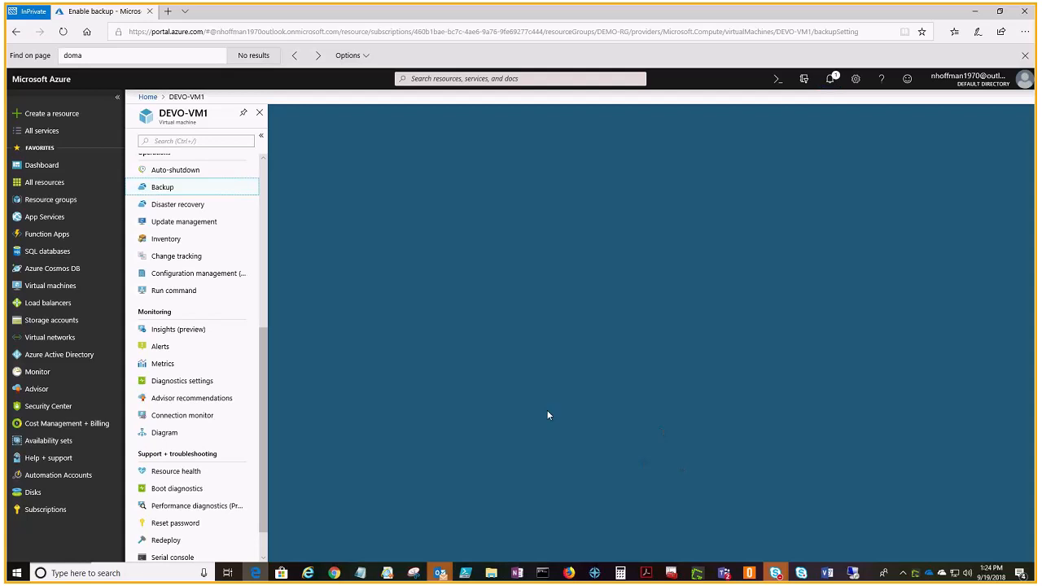
drag(260, 381, 257, 219)
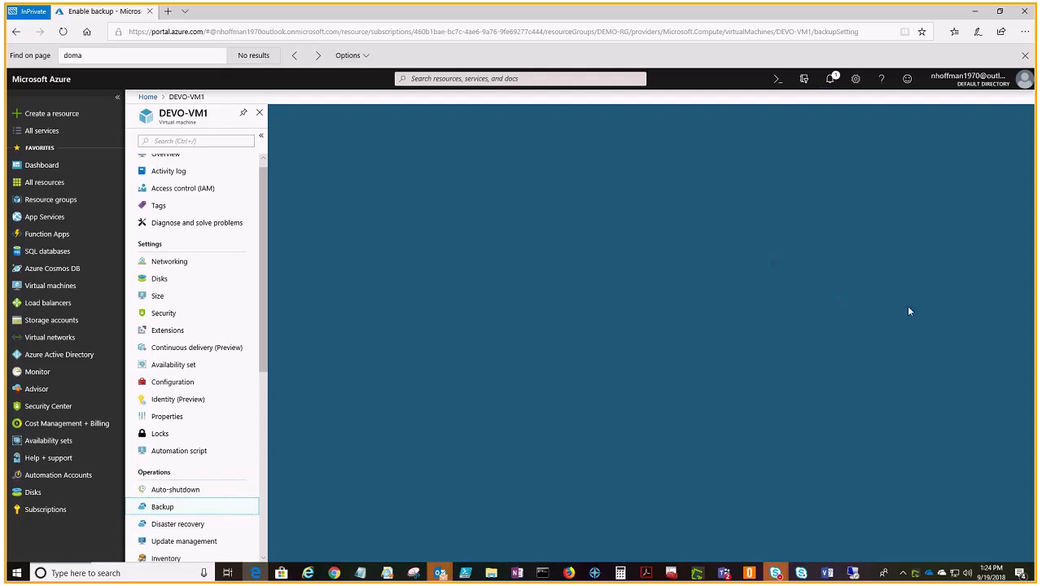
scroll(261, 237, up, 1)
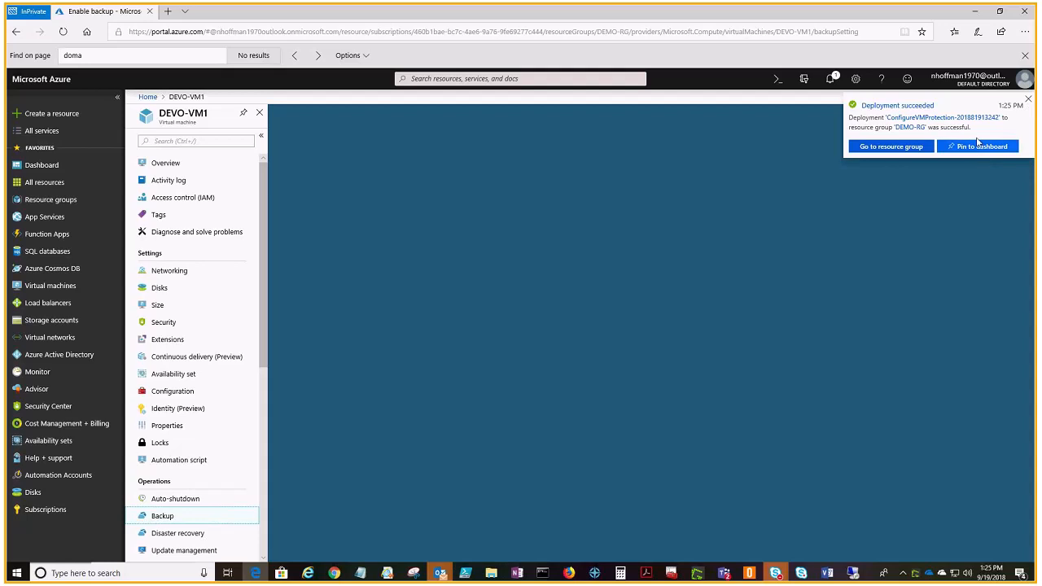
click(1028, 100)
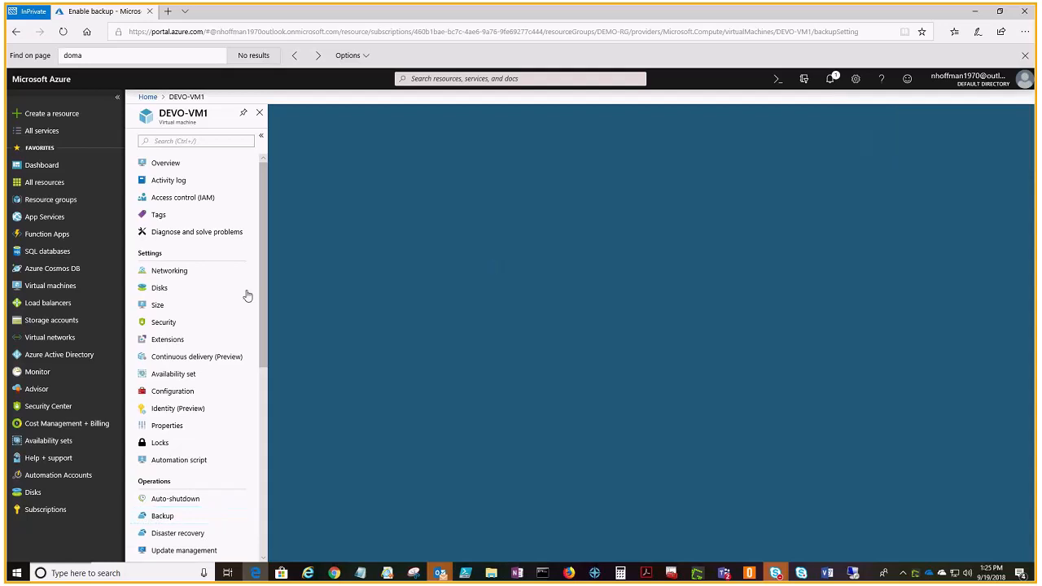
Step: Find the Recovery Services vaults by searching all services for "recovery" and open DEMO-Vault
click(42, 133)
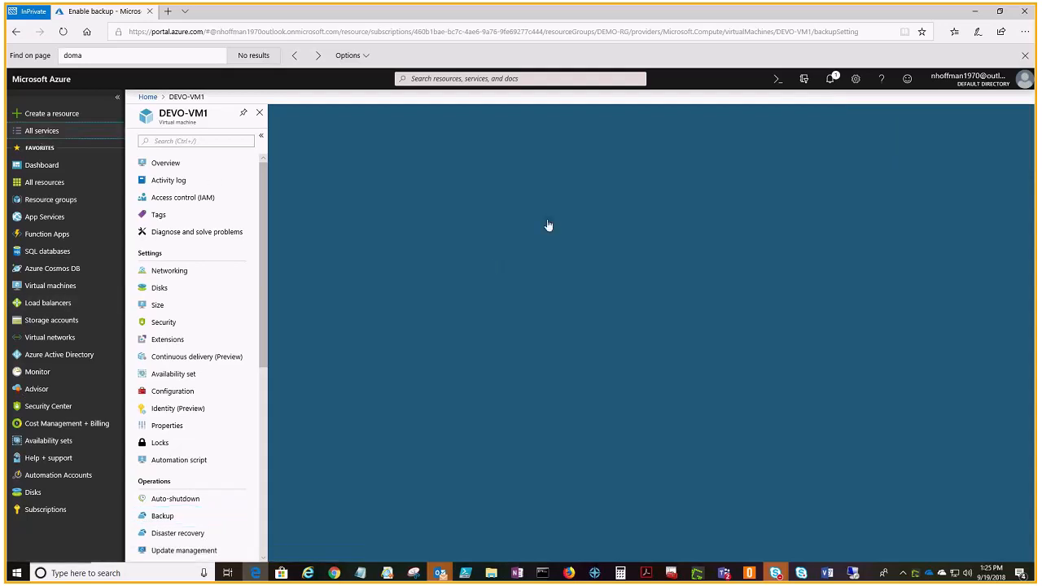
text(recovery)
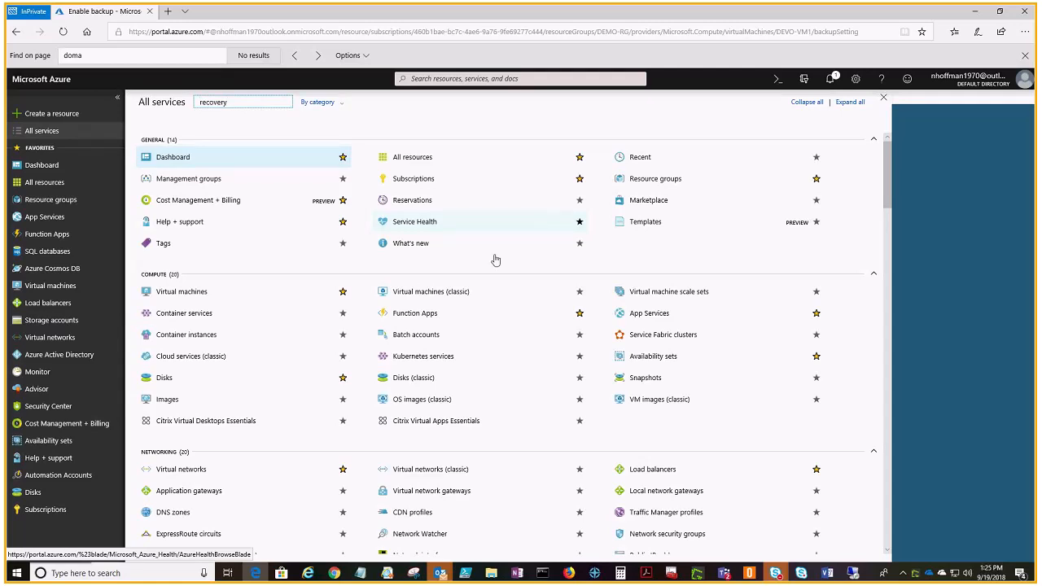
click(203, 143)
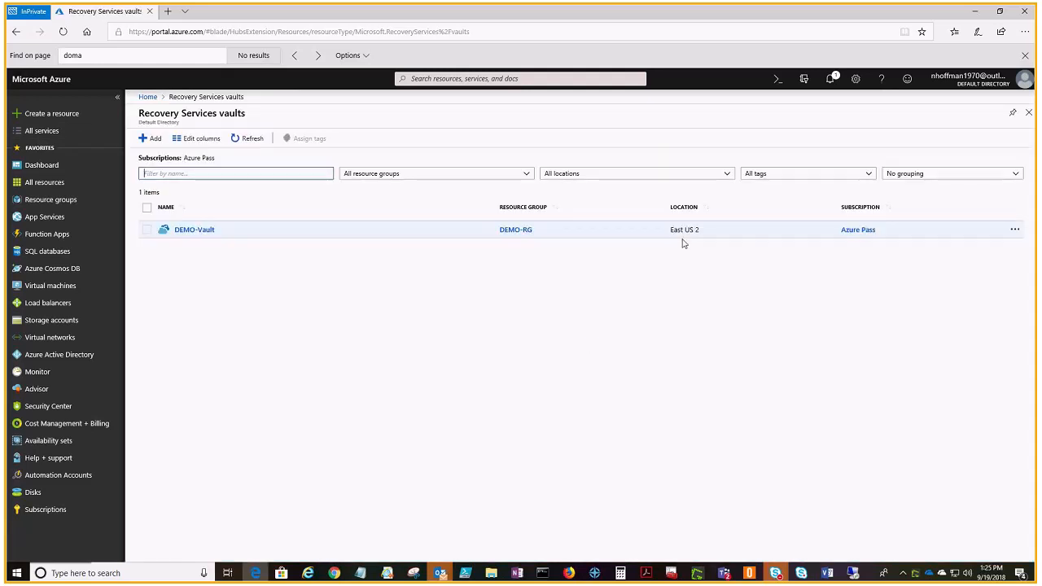
click(182, 230)
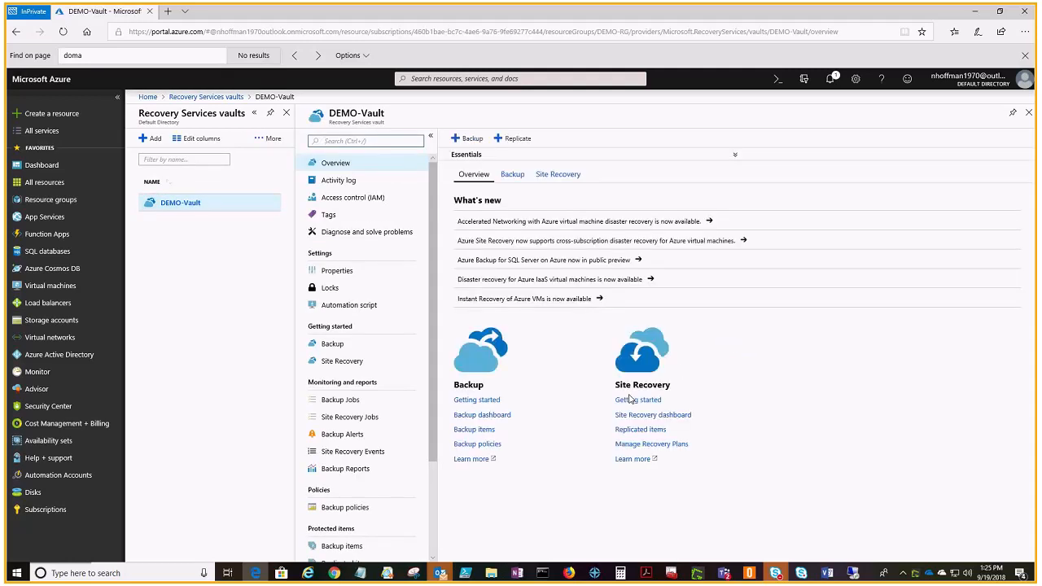
Step: Open the vault's backup items and list those of the Azure Virtual Machine type
click(512, 174)
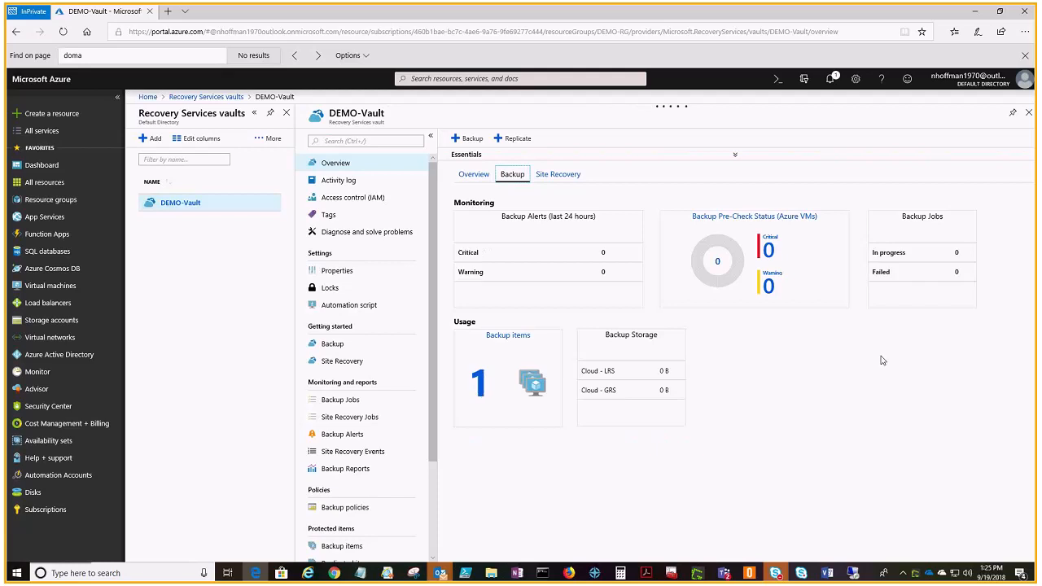
click(501, 397)
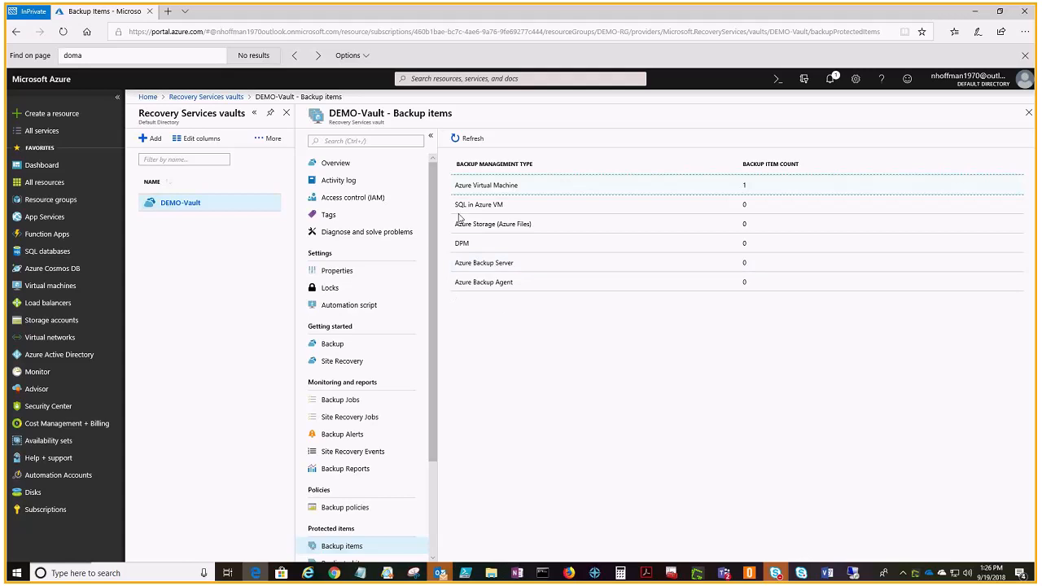
click(500, 185)
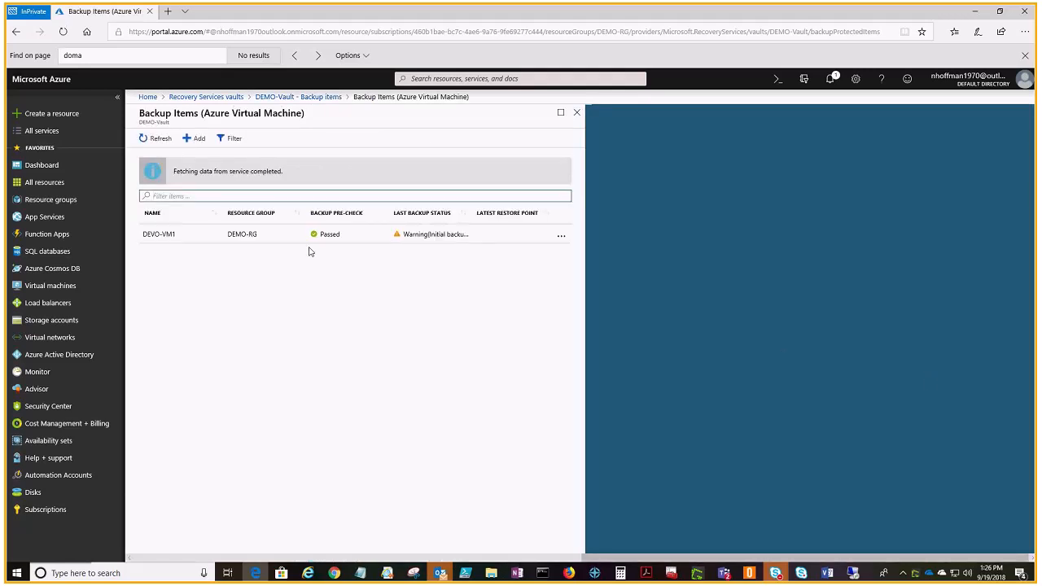
Step: View the backup item details of DEVO-VM1, close them, and return to the vault's backup items overview
click(218, 237)
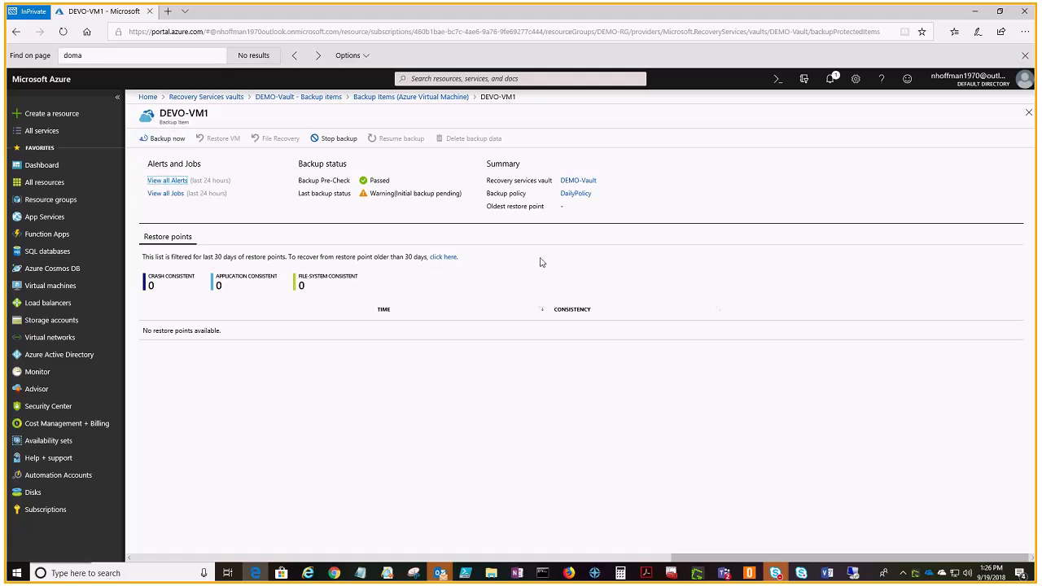
click(1028, 113)
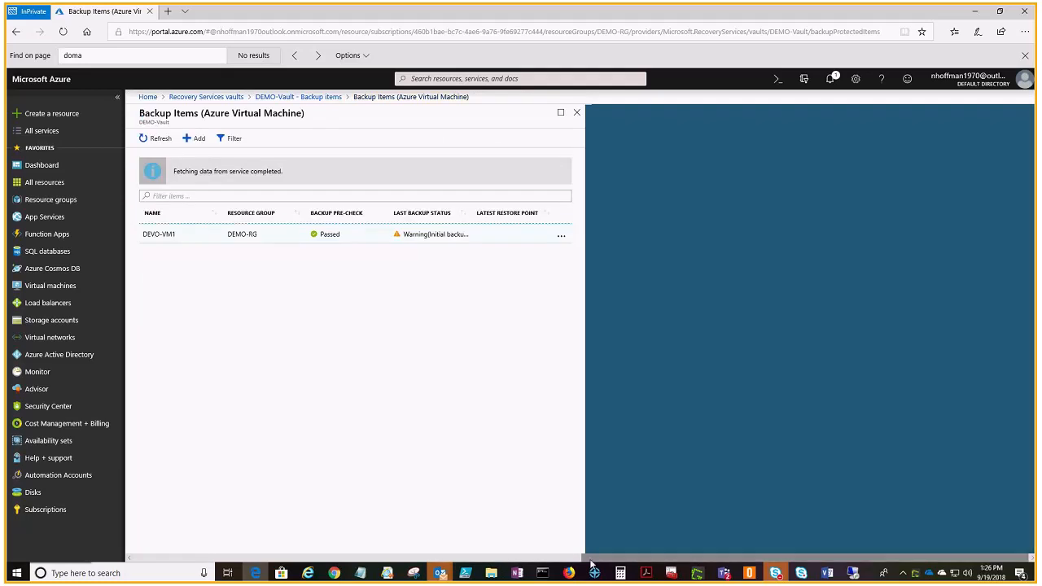
drag(591, 560, 156, 582)
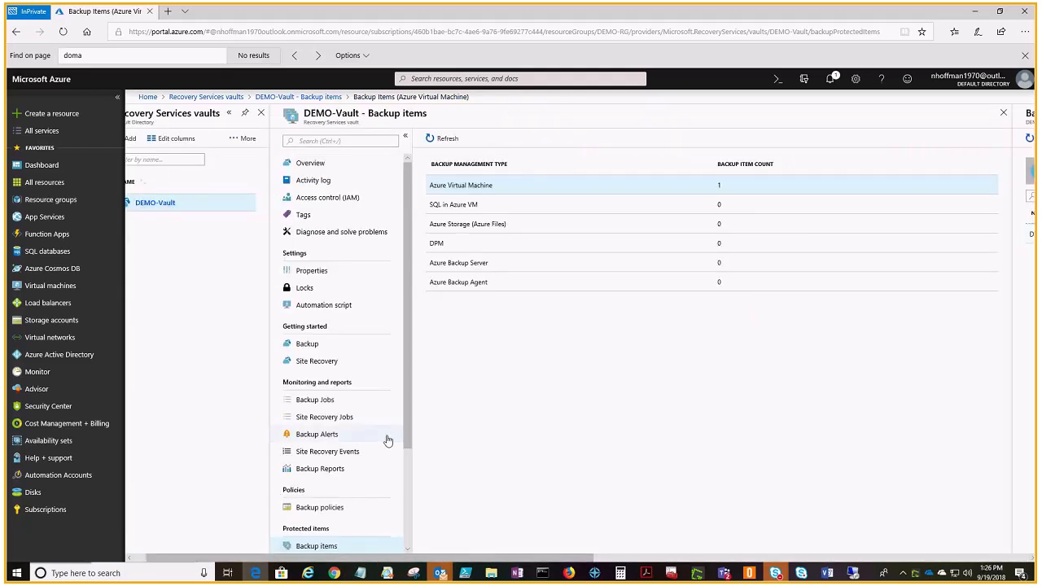
Step: Open the vault's backup policies, view DefaultPolicy, and list the items associated with DailyPolicy
click(342, 506)
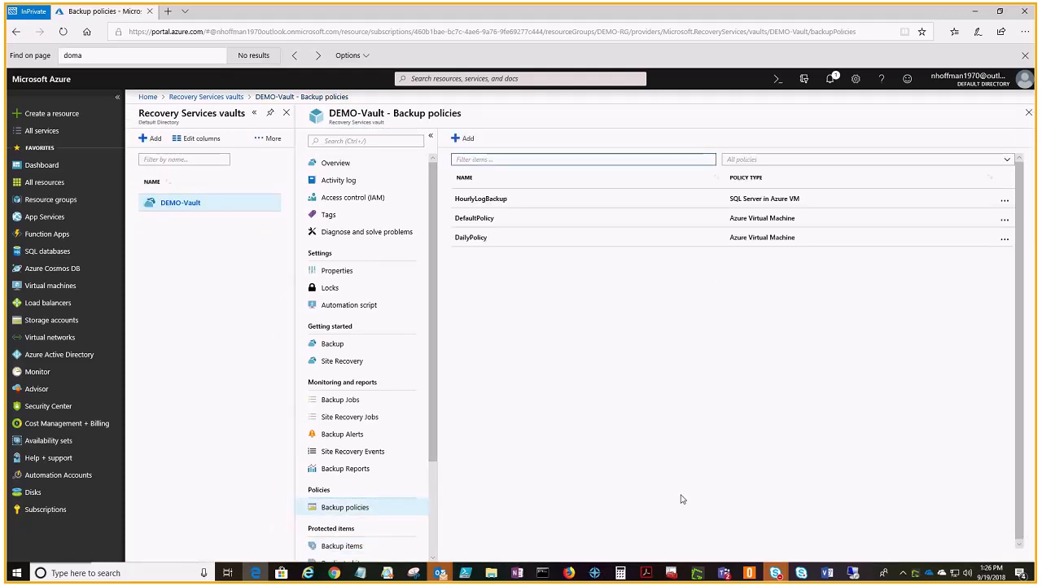
click(481, 218)
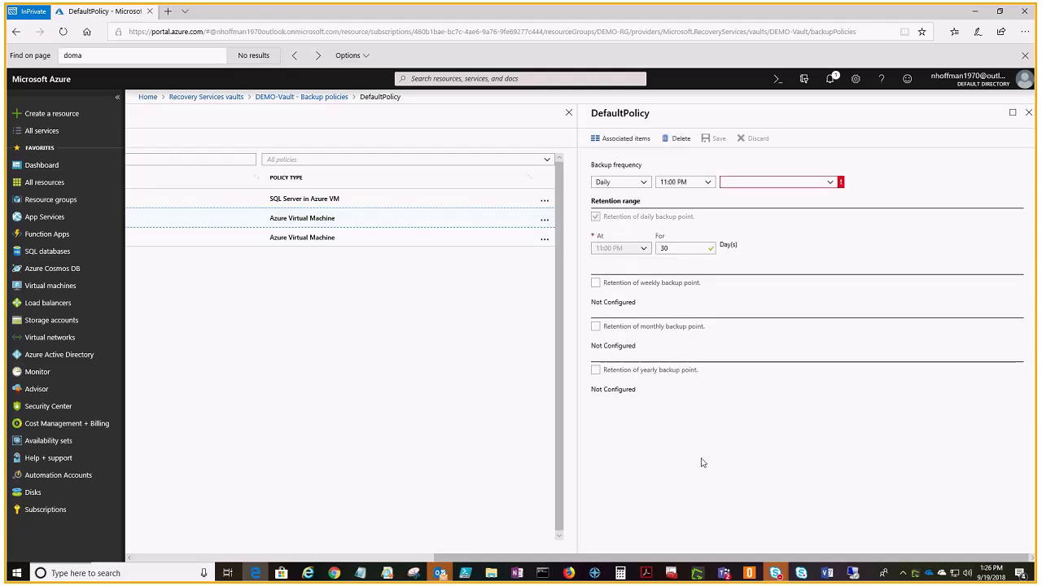
drag(529, 558, 292, 553)
click(355, 238)
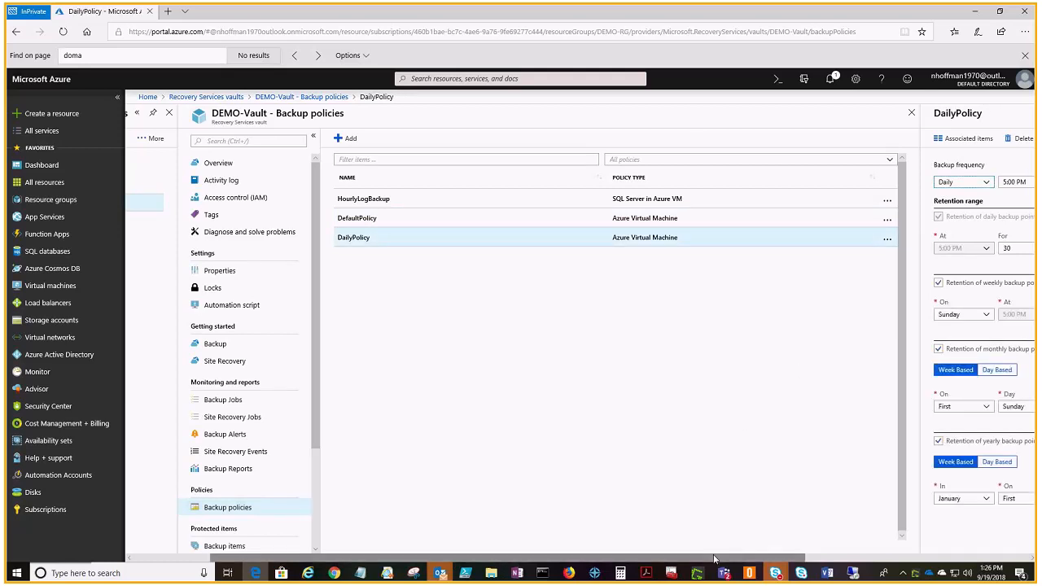
click(731, 139)
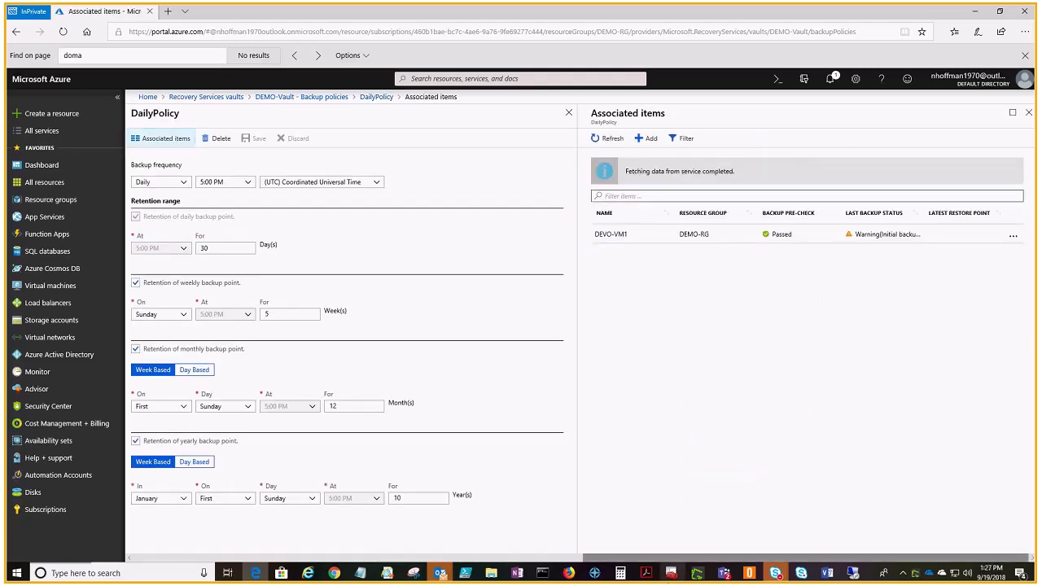
Step: Set the daily backup time in DailyPolicy to 10:30 PM and save the policy
drag(687, 561, 631, 562)
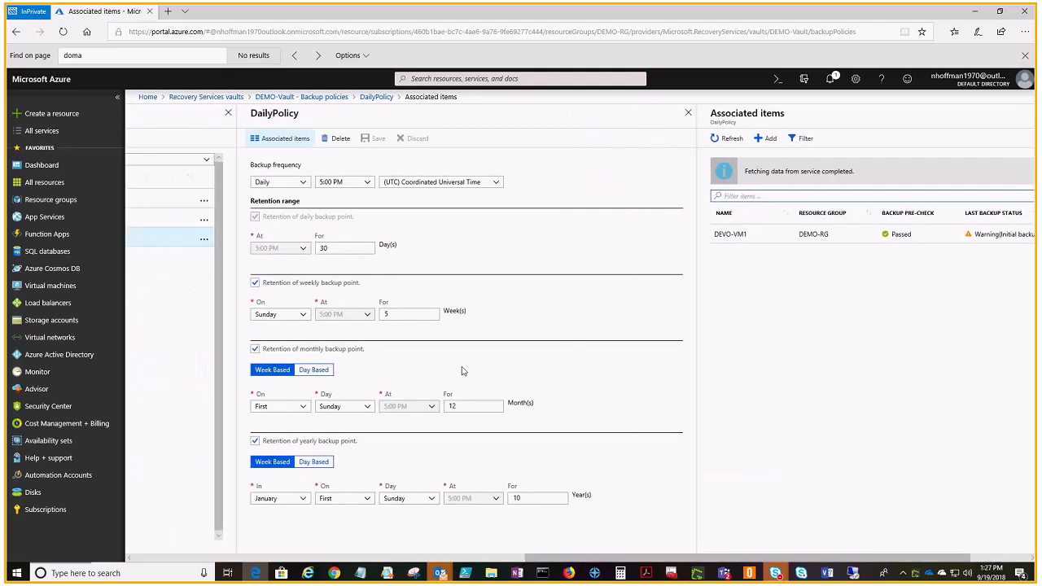
click(345, 183)
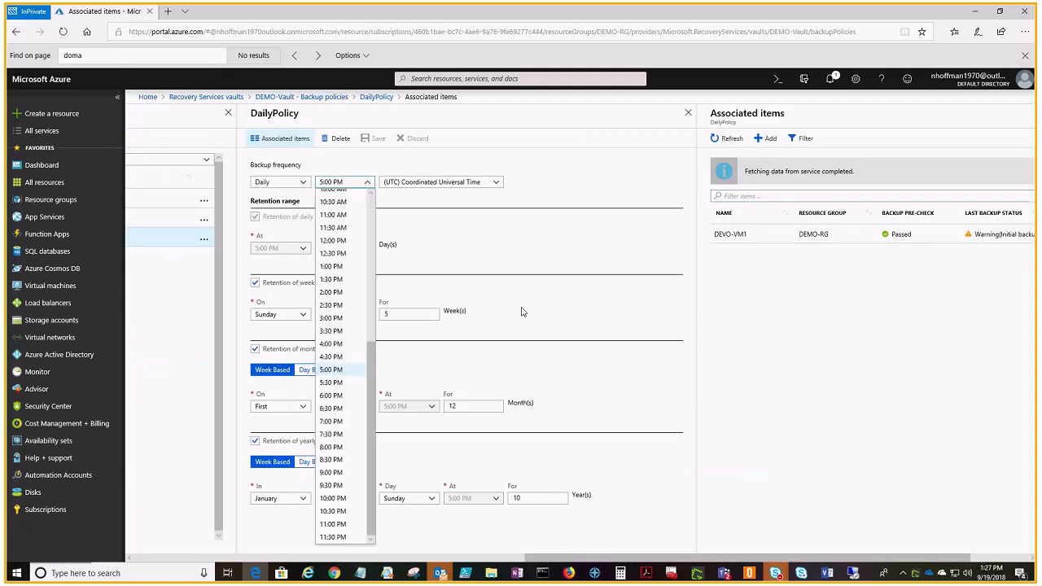
click(339, 513)
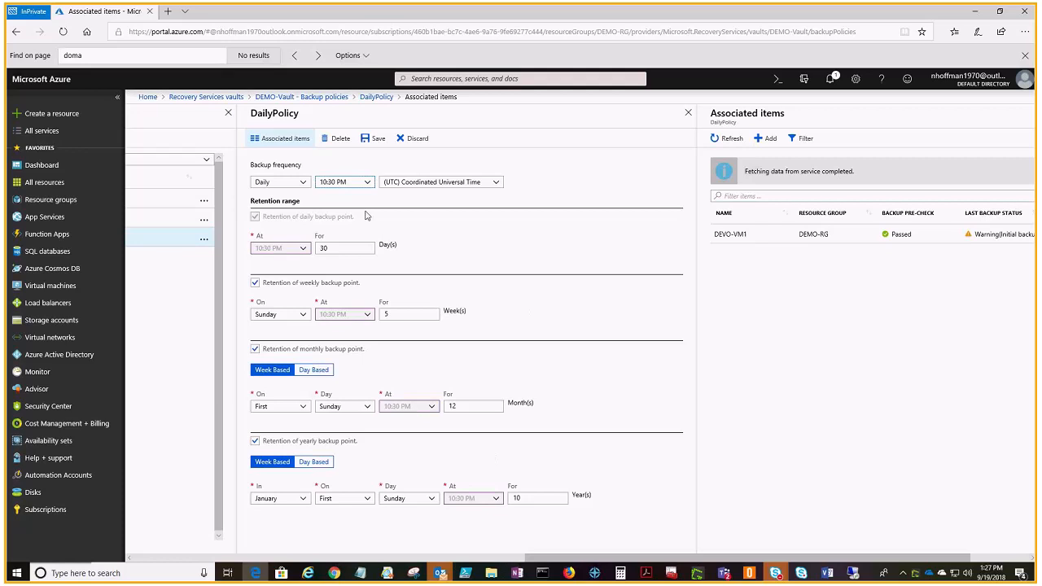
click(377, 139)
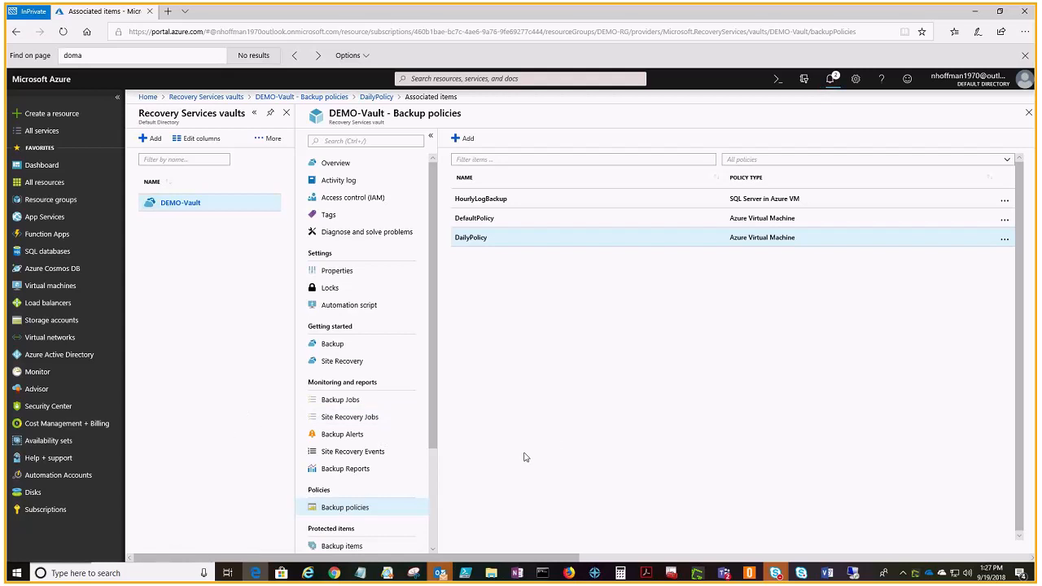
Step: Leave the vault for the virtual machines, discarding unsaved edits, and open the disaster recovery configuration of DEVO-VM1
drag(435, 444, 437, 457)
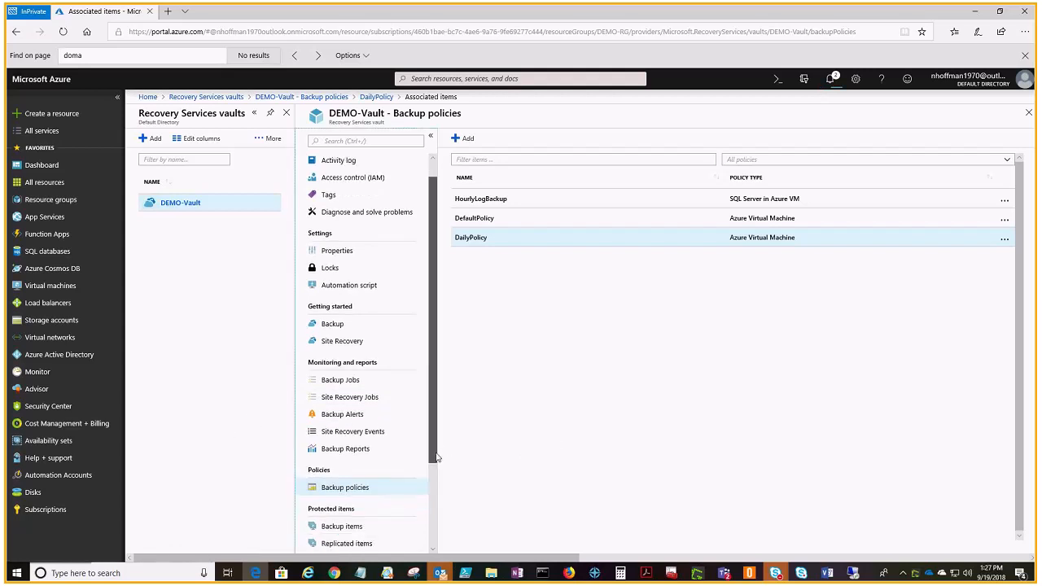
click(51, 285)
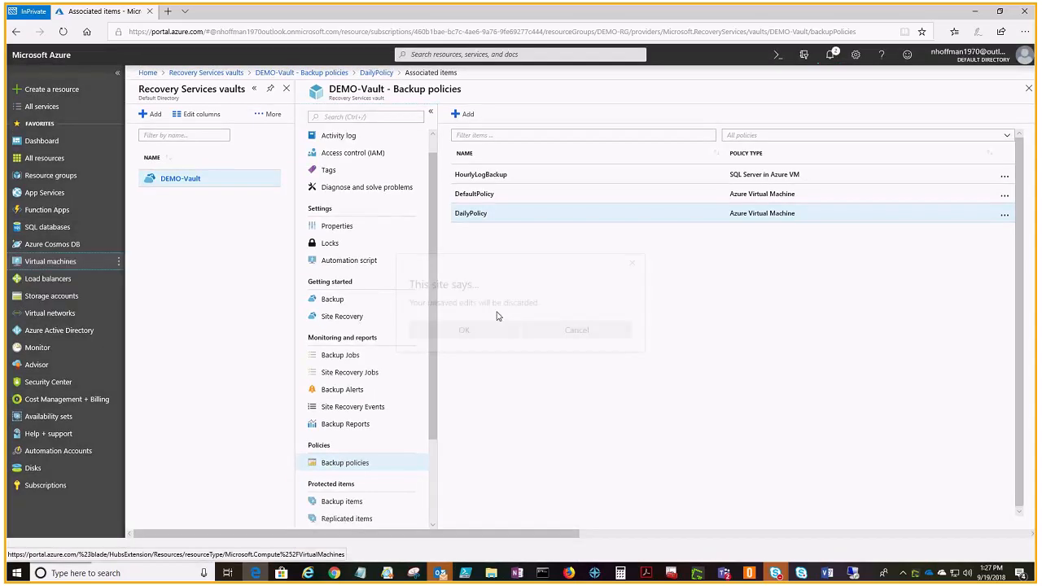
click(469, 332)
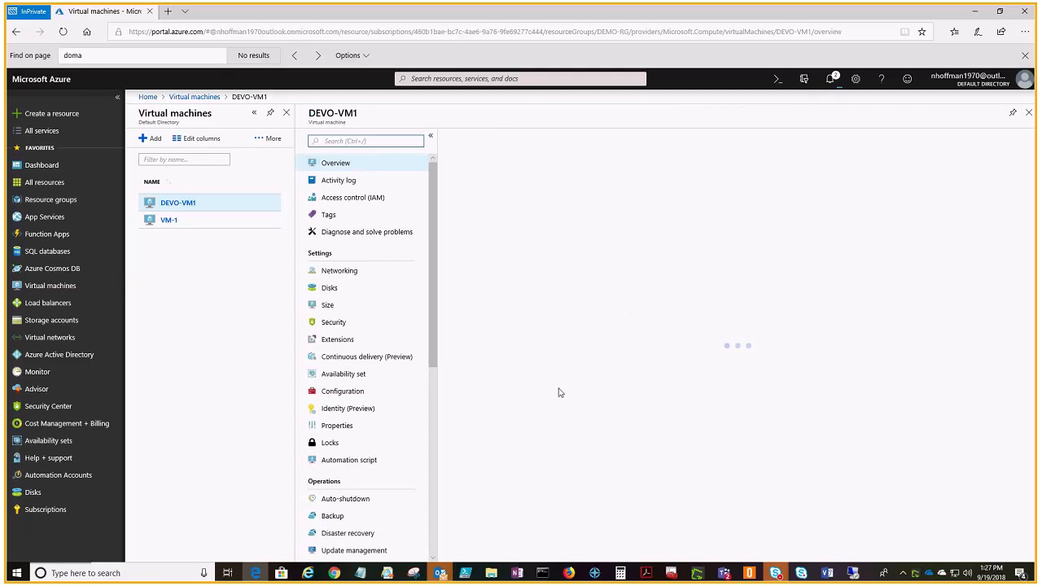
scroll(401, 402, down, 1)
scroll(402, 402, down, 1)
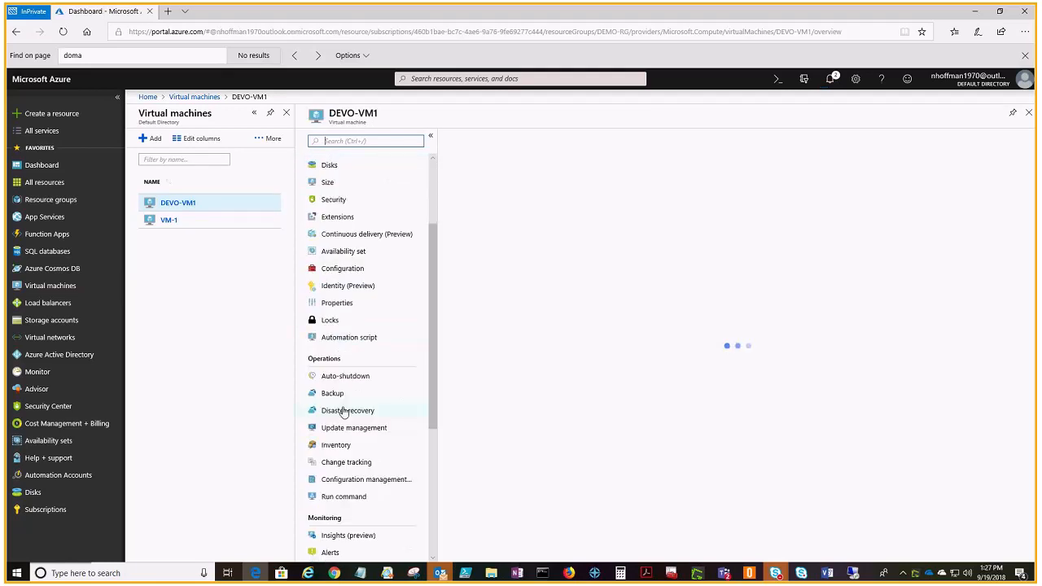
click(346, 411)
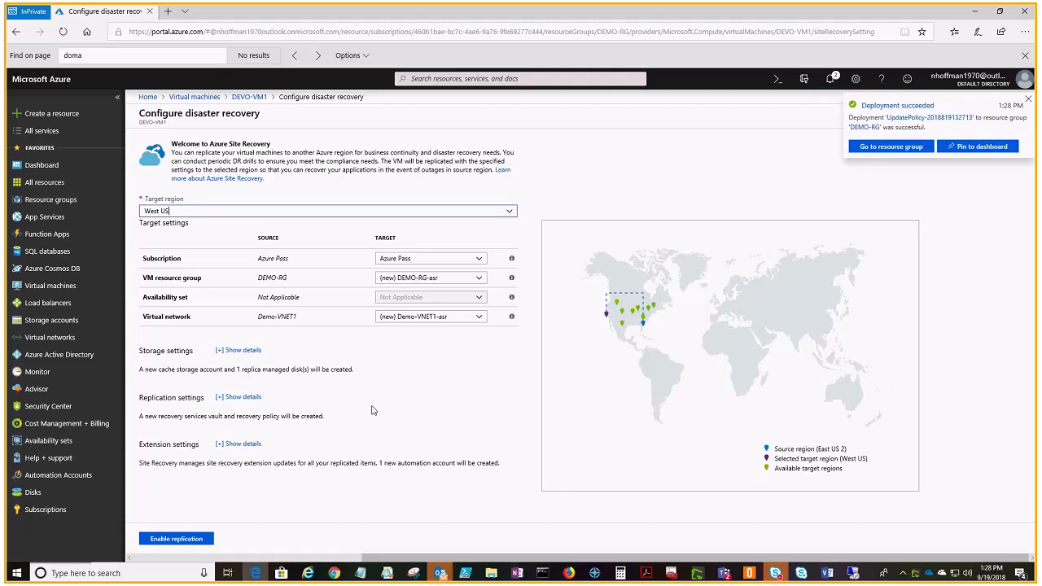
Step: Expand the storage, replication and extension settings for review, and enable replication of DEVO-VM1 to the West US region
click(1027, 100)
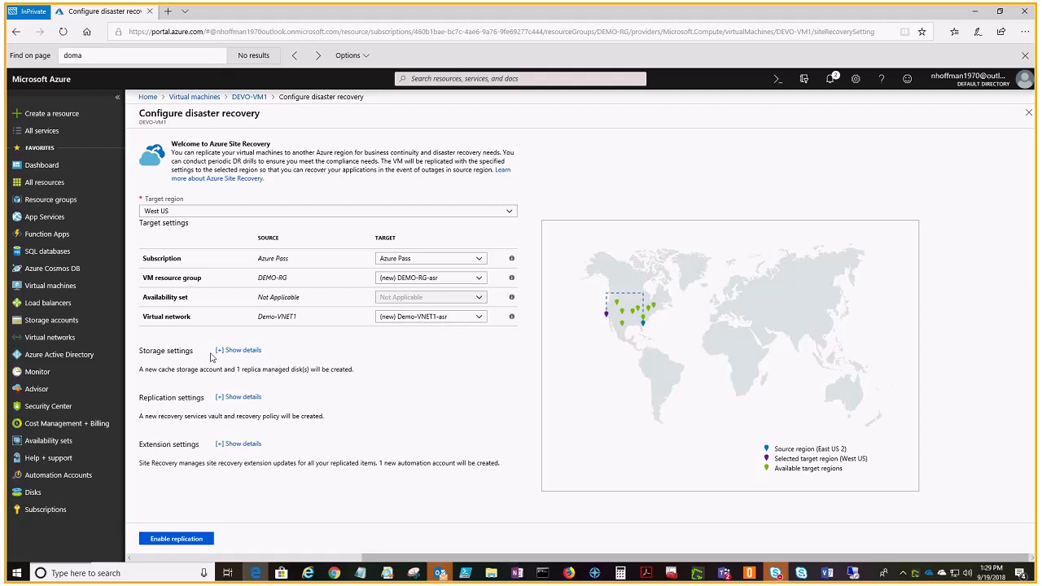
click(240, 350)
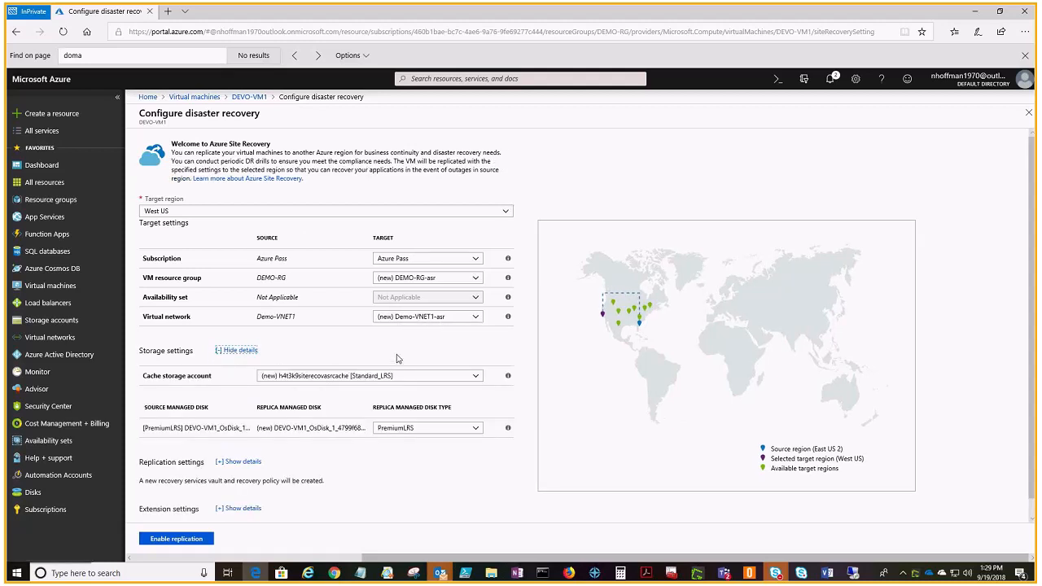
scroll(395, 357, down, 1)
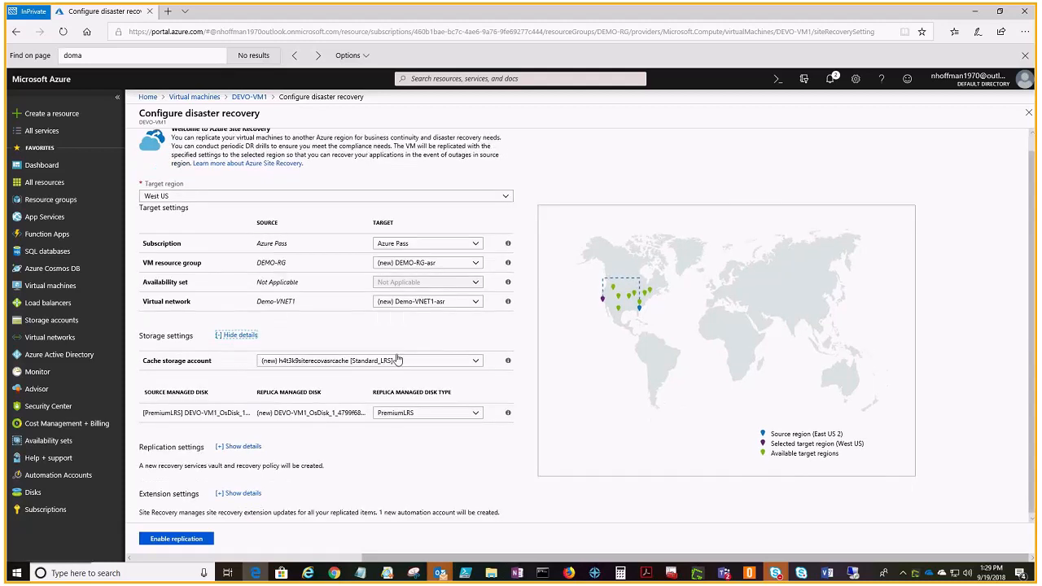
click(221, 446)
scroll(372, 442, down, 3)
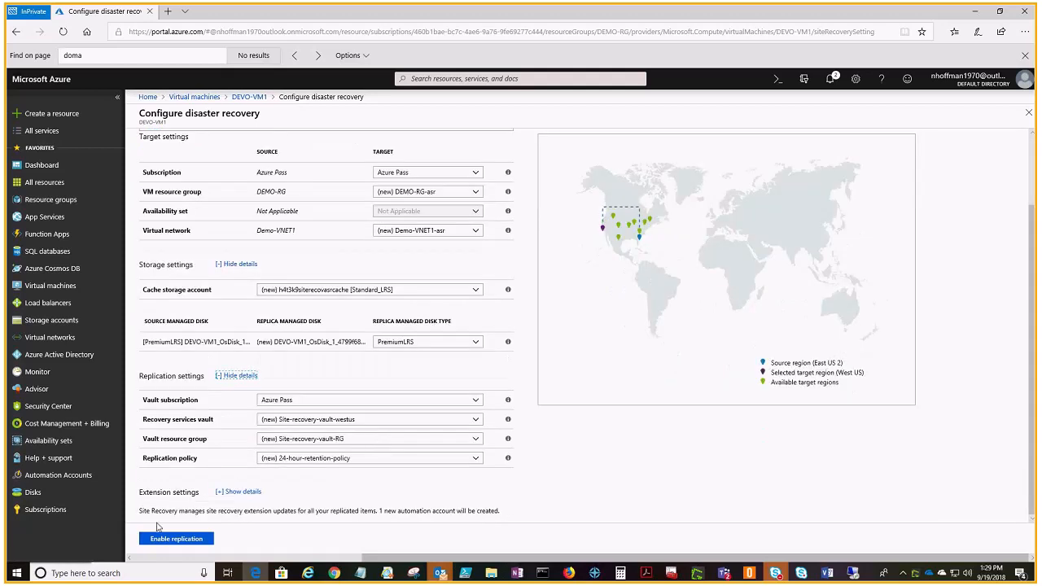
click(220, 493)
scroll(277, 490, down, 1)
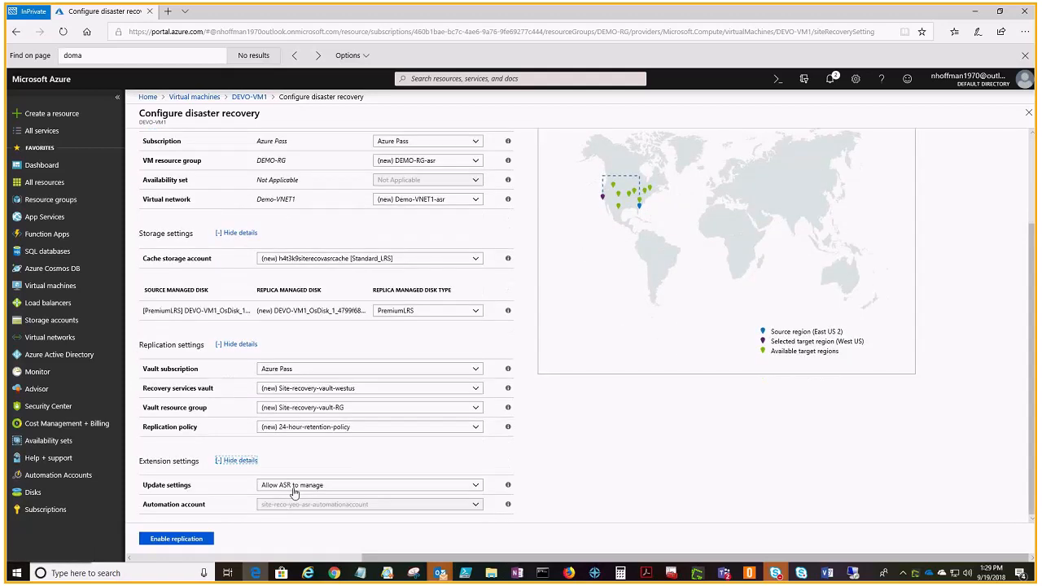
scroll(328, 481, up, 4)
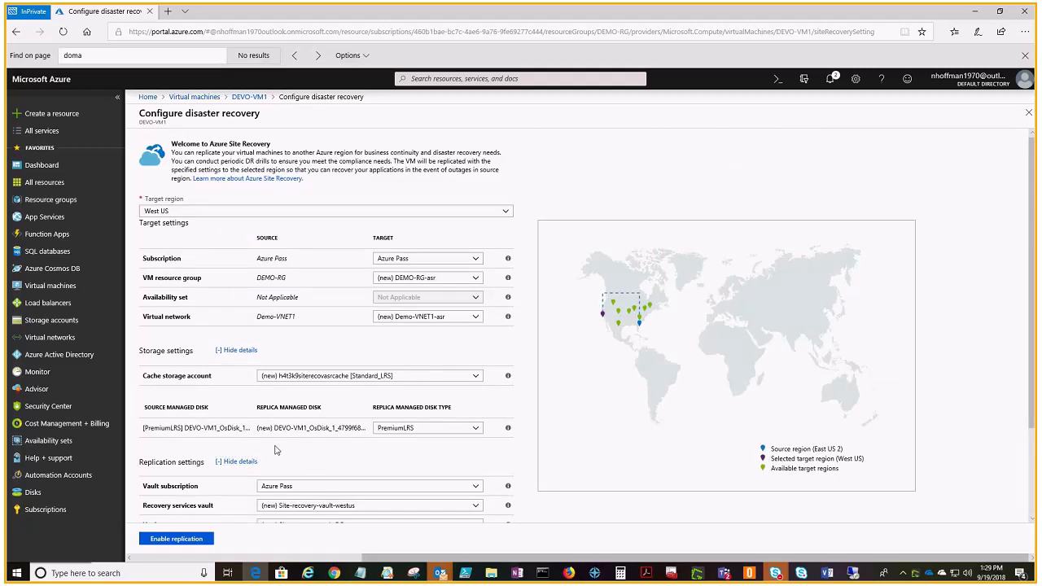
click(190, 542)
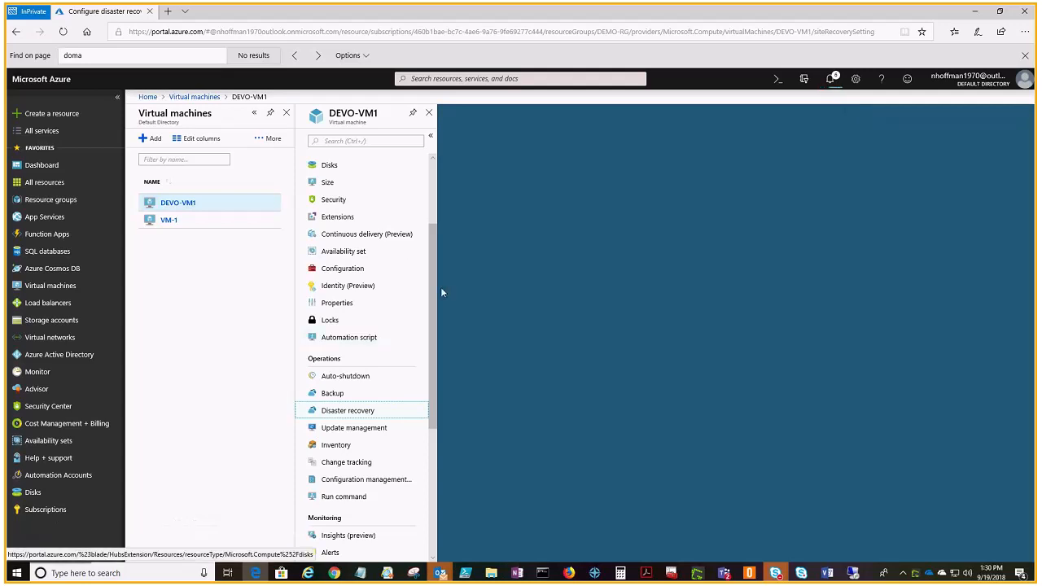
Step: Open the Site-recovery-vault-westus vault, list its healthy replicated items under Site Recovery, and open DEVO-VM1
scroll(434, 255, up, 1)
scroll(435, 256, up, 2)
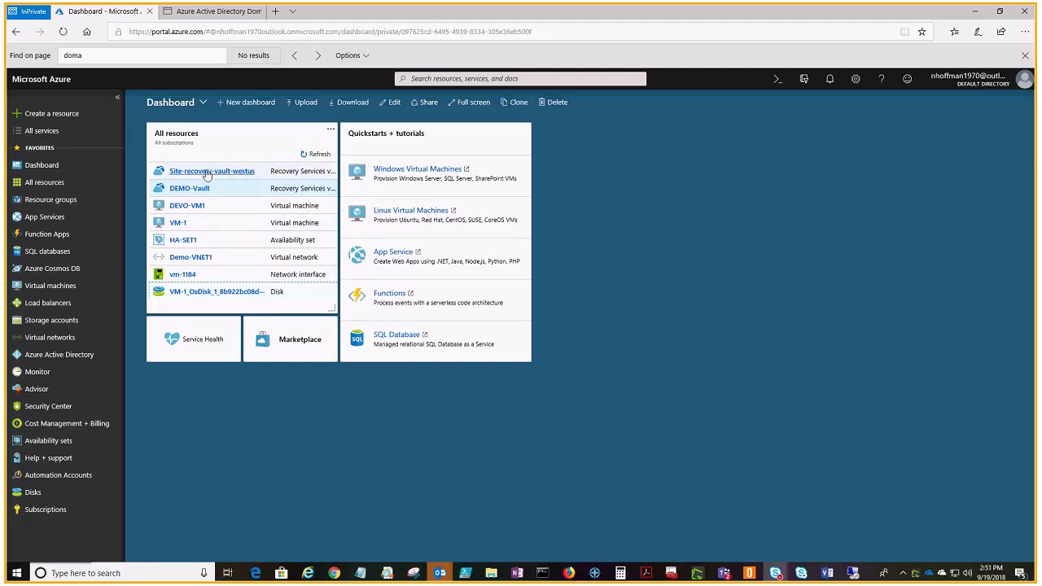
click(207, 174)
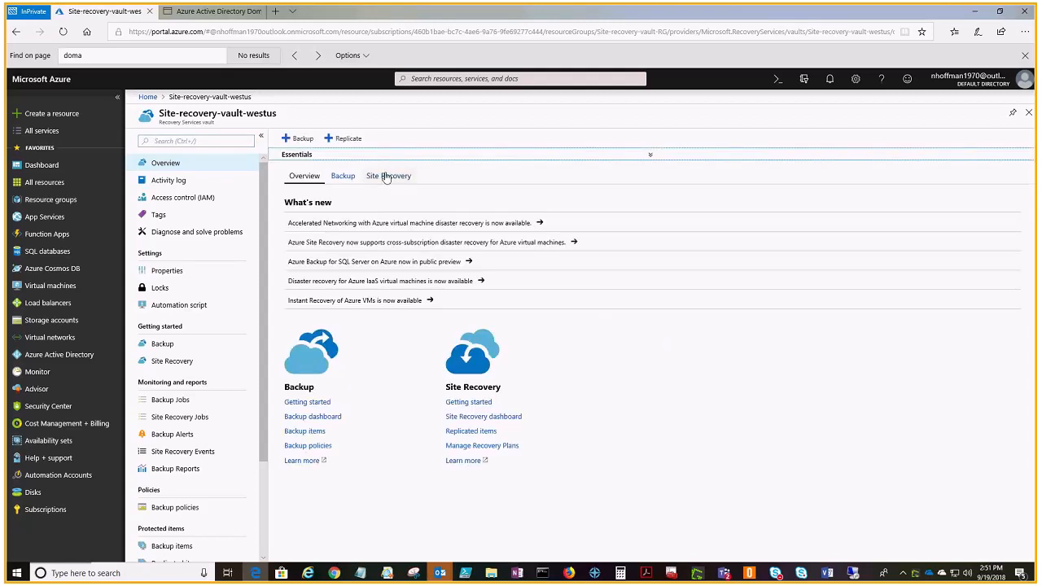
click(386, 176)
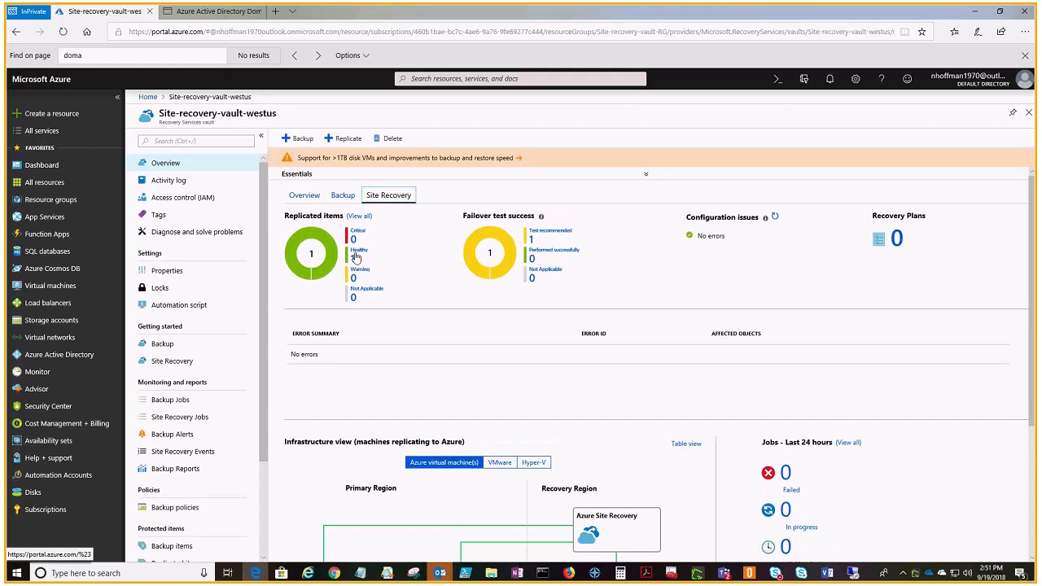
click(356, 257)
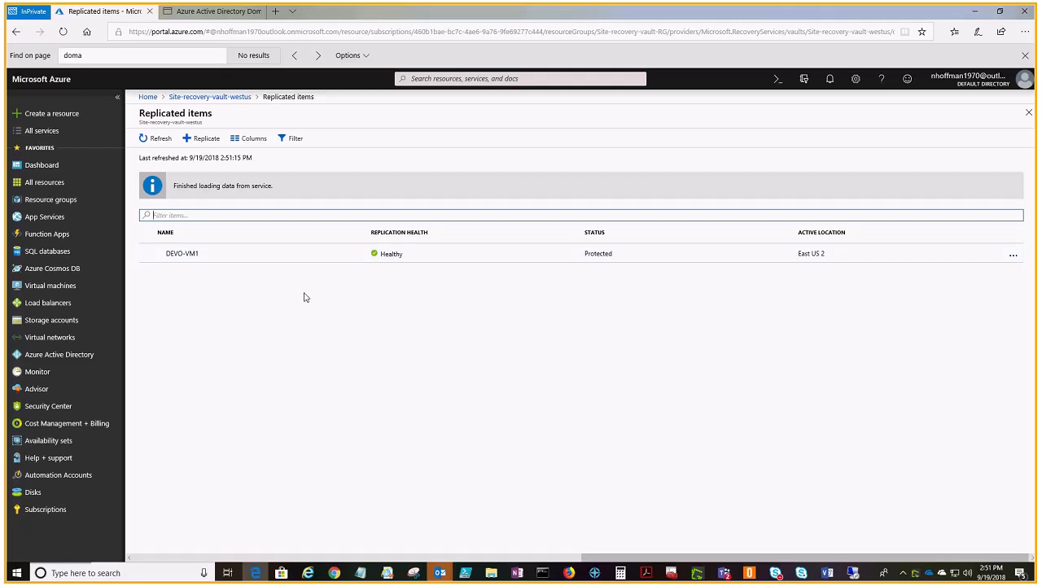
click(208, 256)
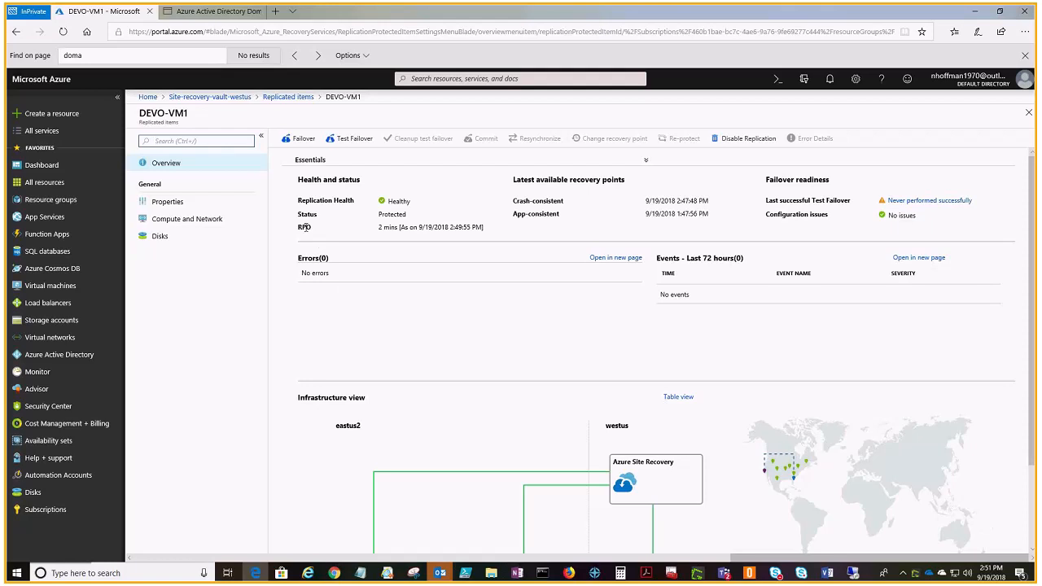
Step: Examine the RPO, the latest app-consistent recovery point and the infrastructure view of the replicated DEVO-VM1
drag(379, 228, 398, 230)
click(399, 231)
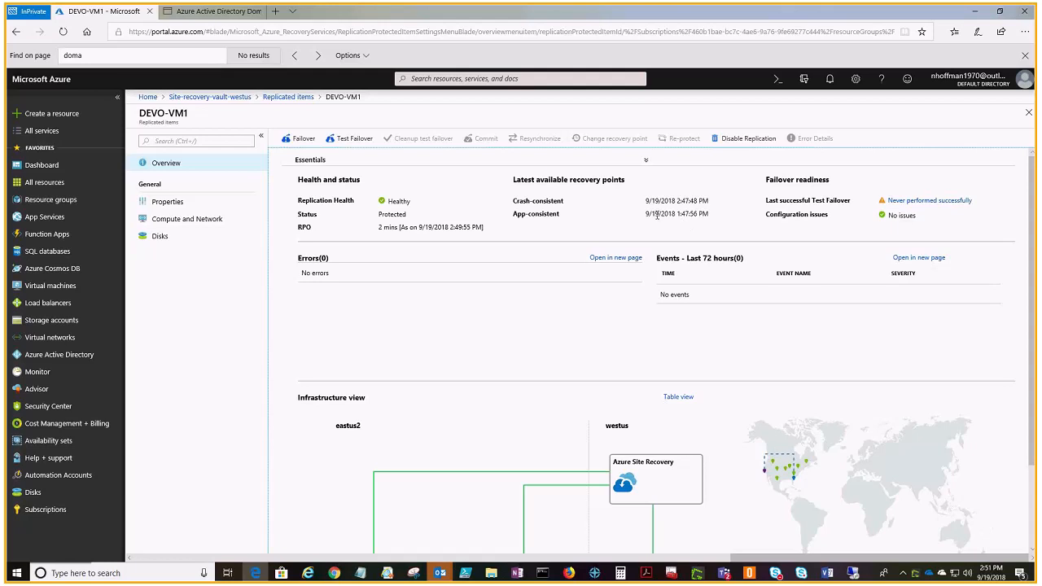
triple_click(709, 216)
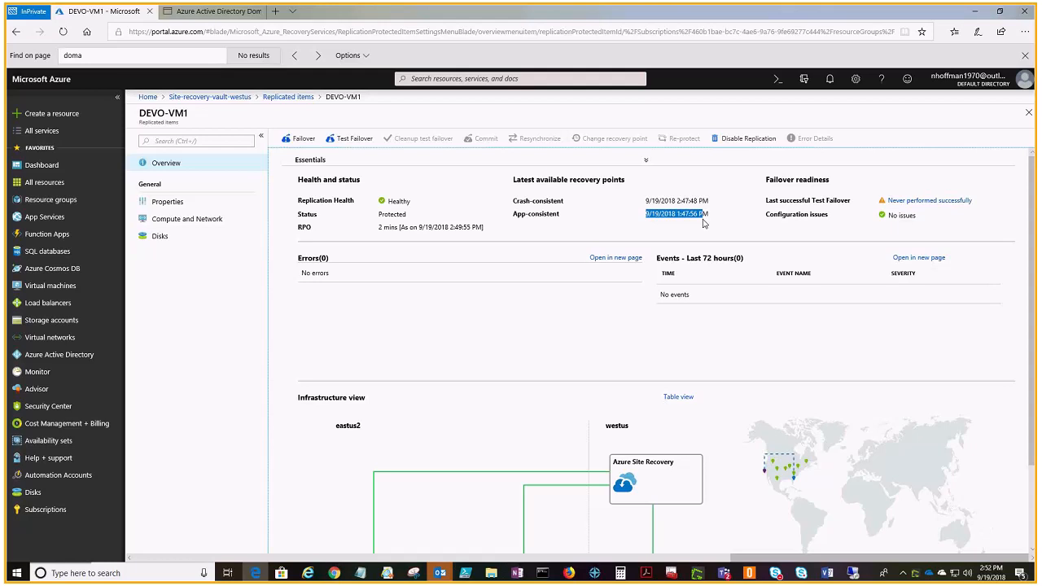
click(704, 223)
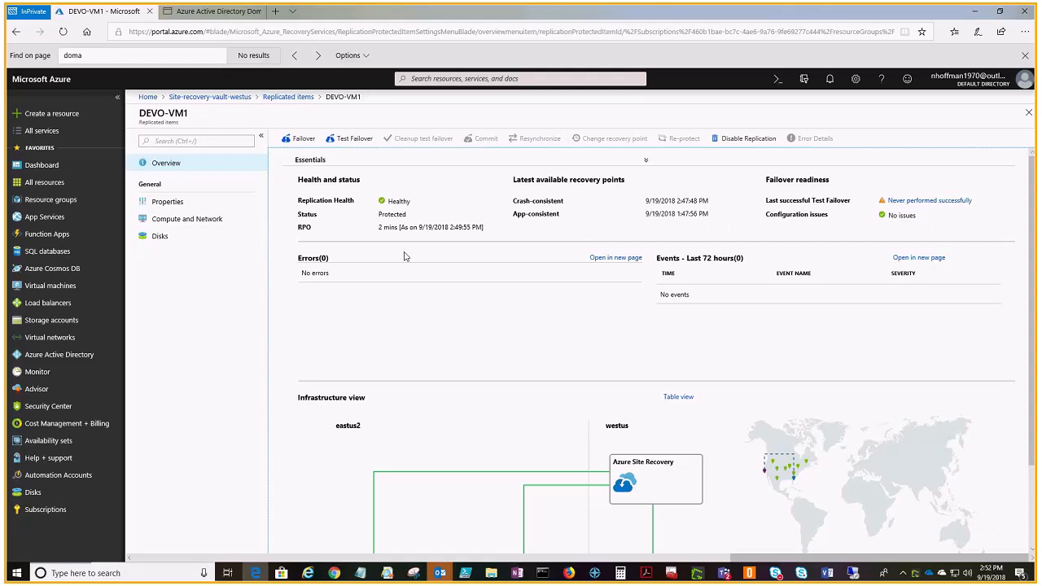
scroll(571, 329, down, 2)
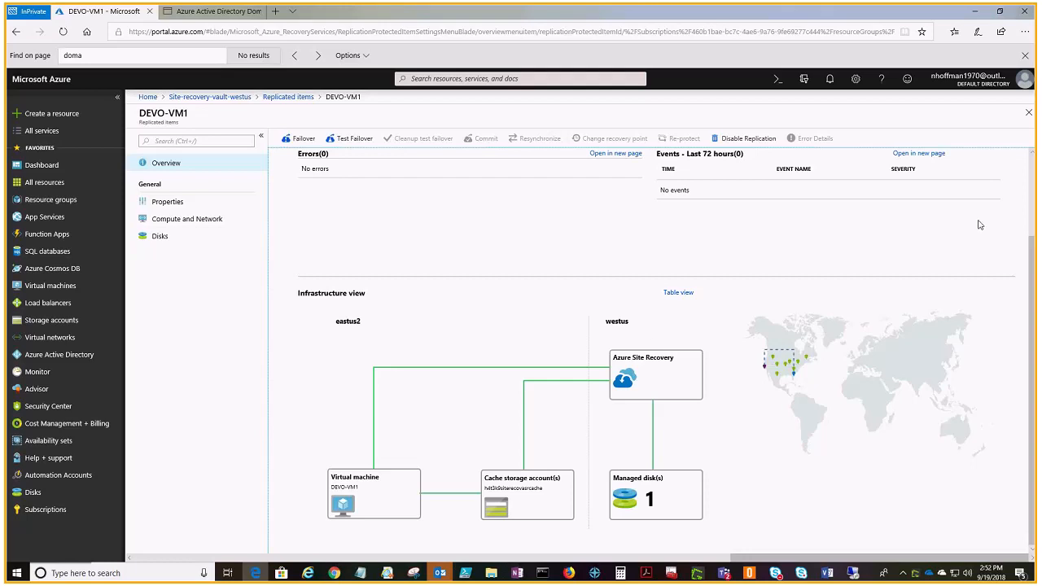
scroll(1031, 241, up, 2)
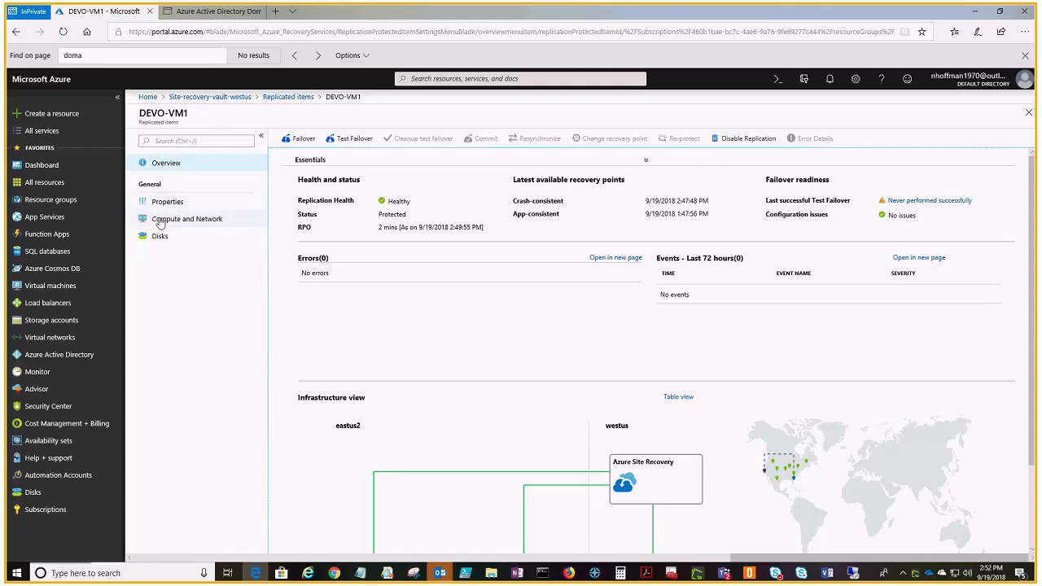
Step: Open the compute and network settings of the replicated DEVO-VM1 and review the available target resource groups and VM sizes
click(204, 218)
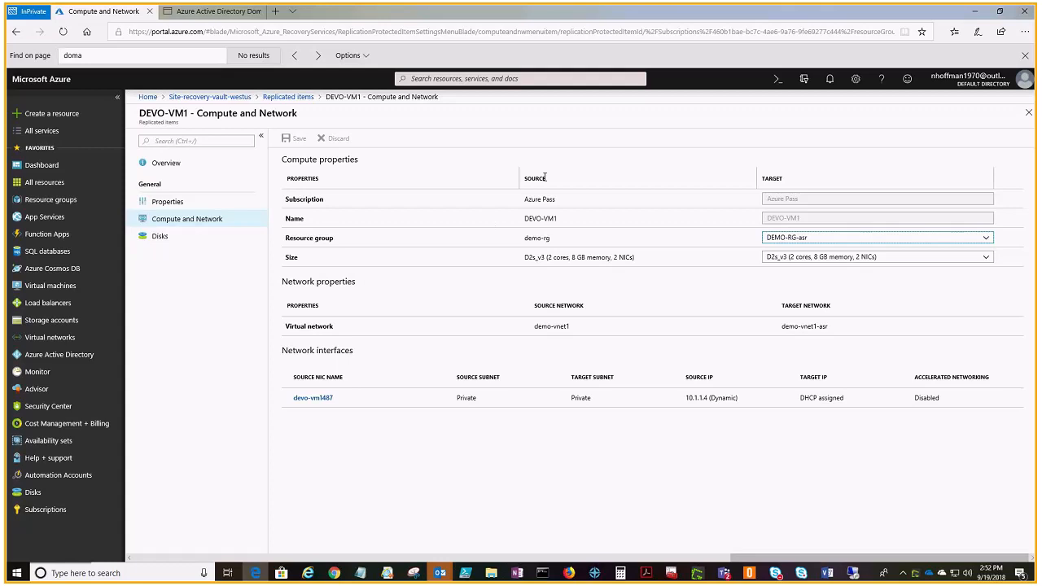
drag(524, 237, 553, 239)
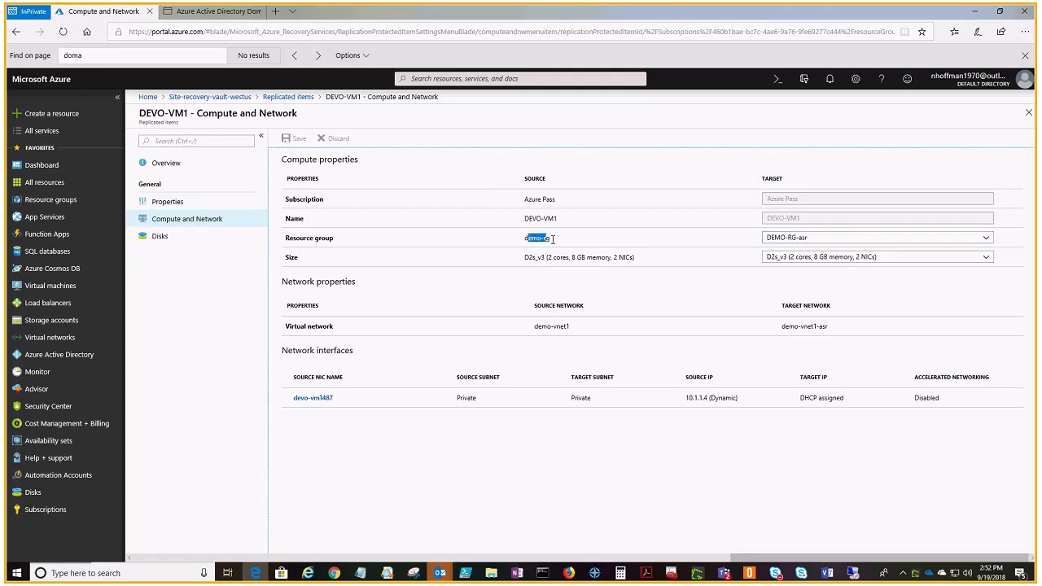
click(583, 252)
click(800, 241)
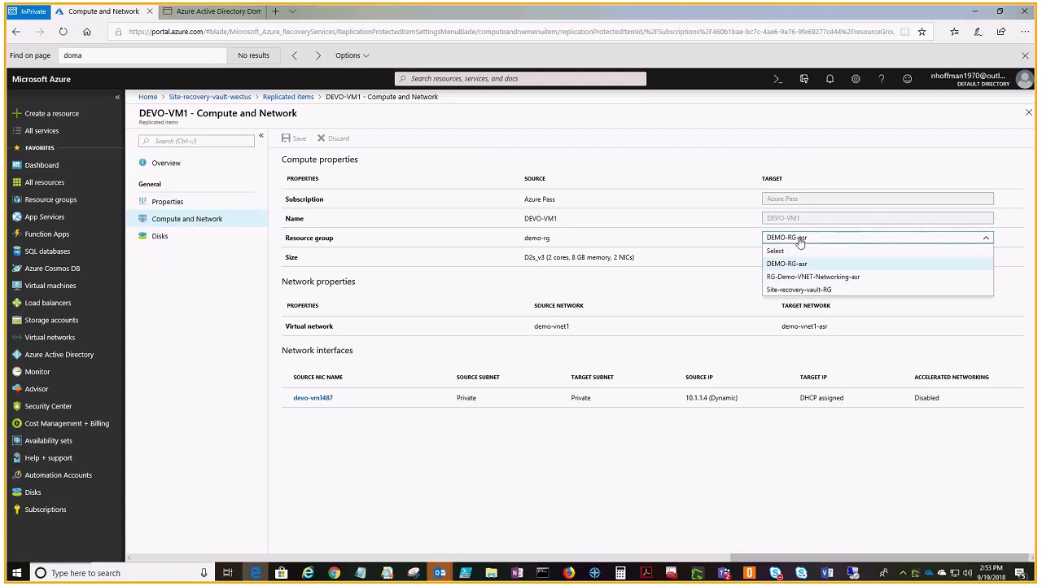
click(725, 160)
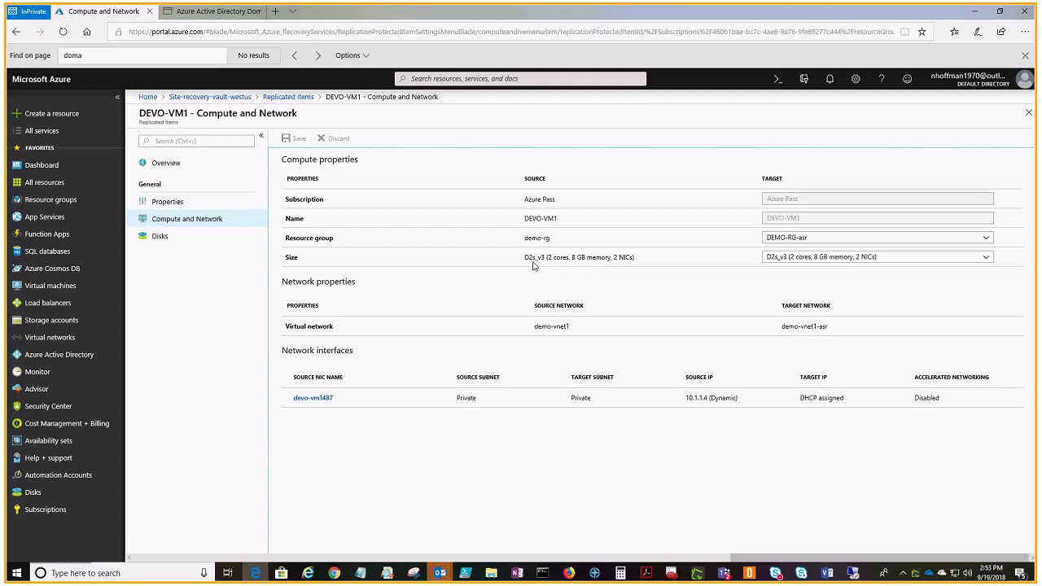
click(829, 259)
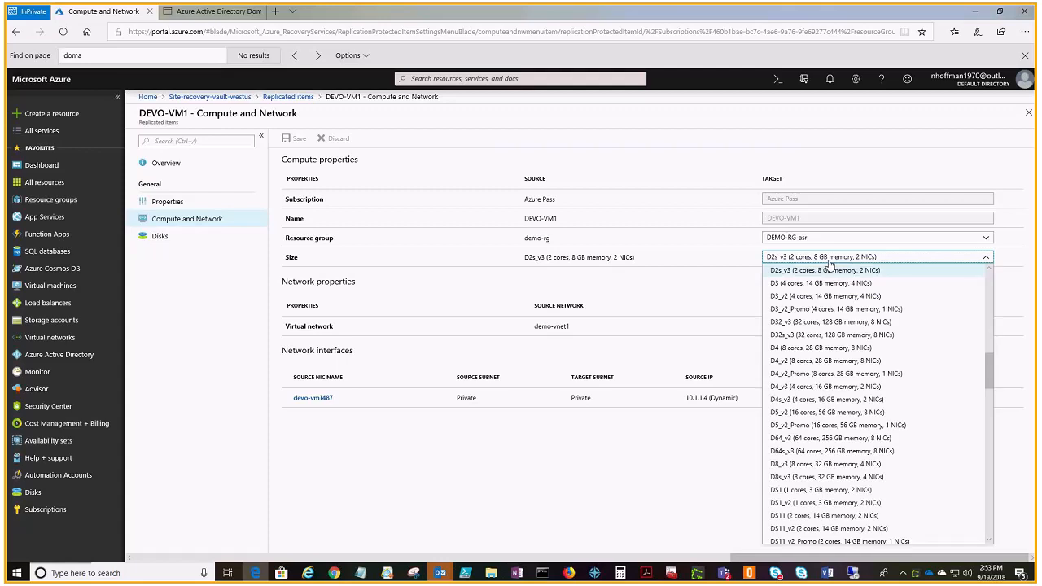
click(523, 164)
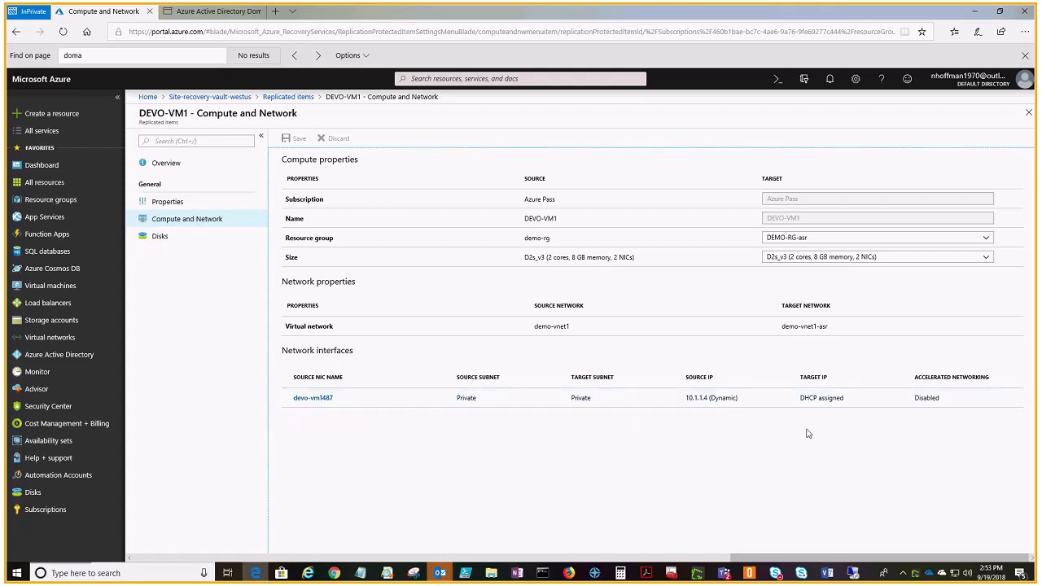
Step: Inspect the target subnet choices and private IP setting of the devo-vm1487 network interface, leaving them as they are
click(317, 399)
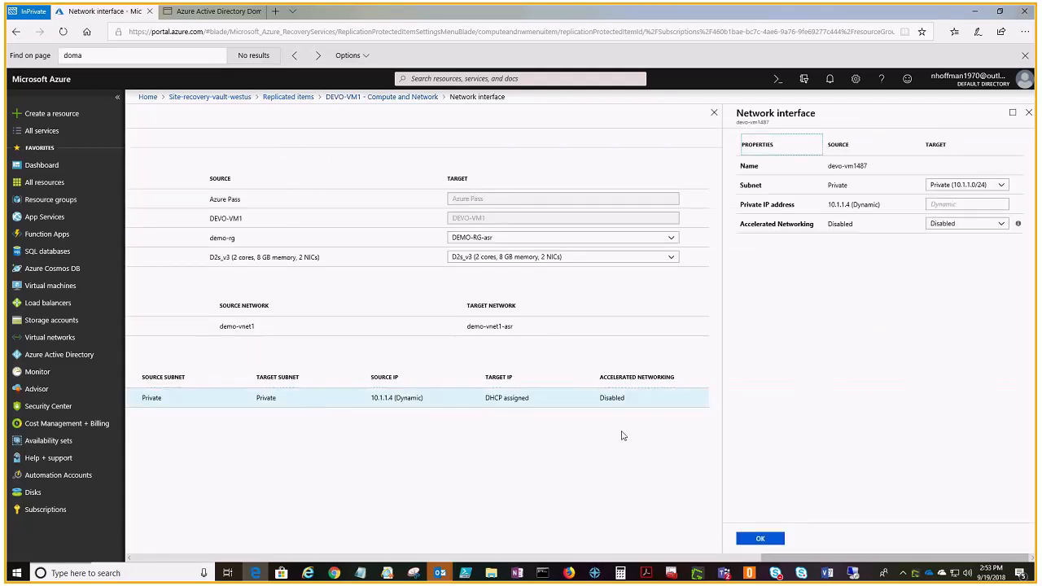
click(953, 202)
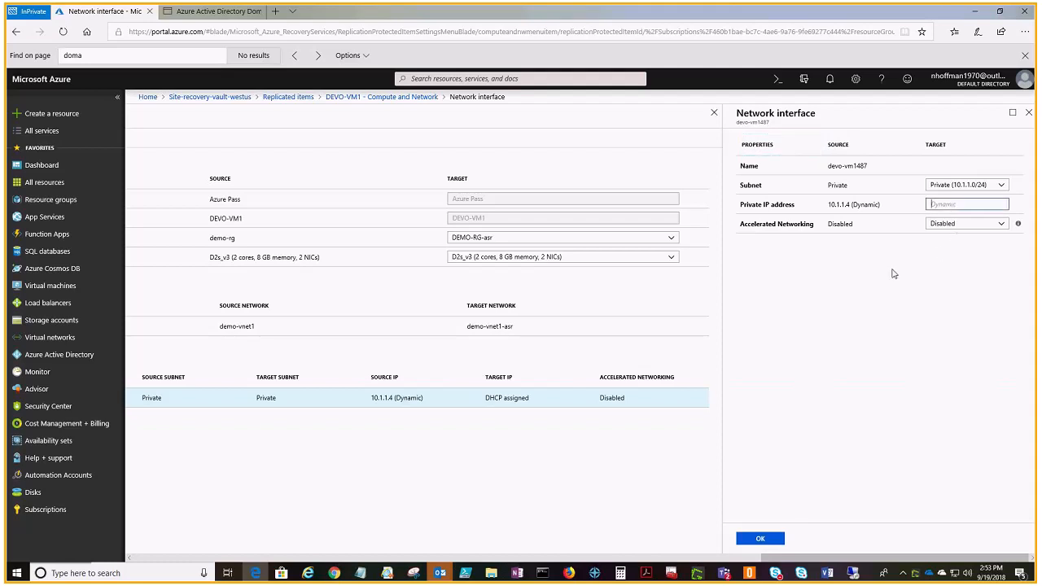
click(979, 187)
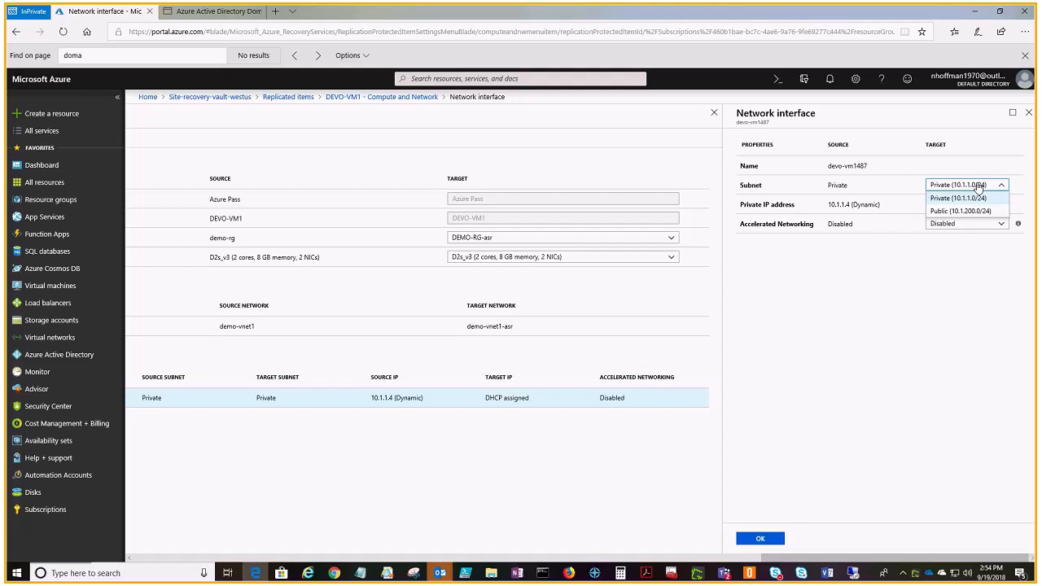
click(891, 270)
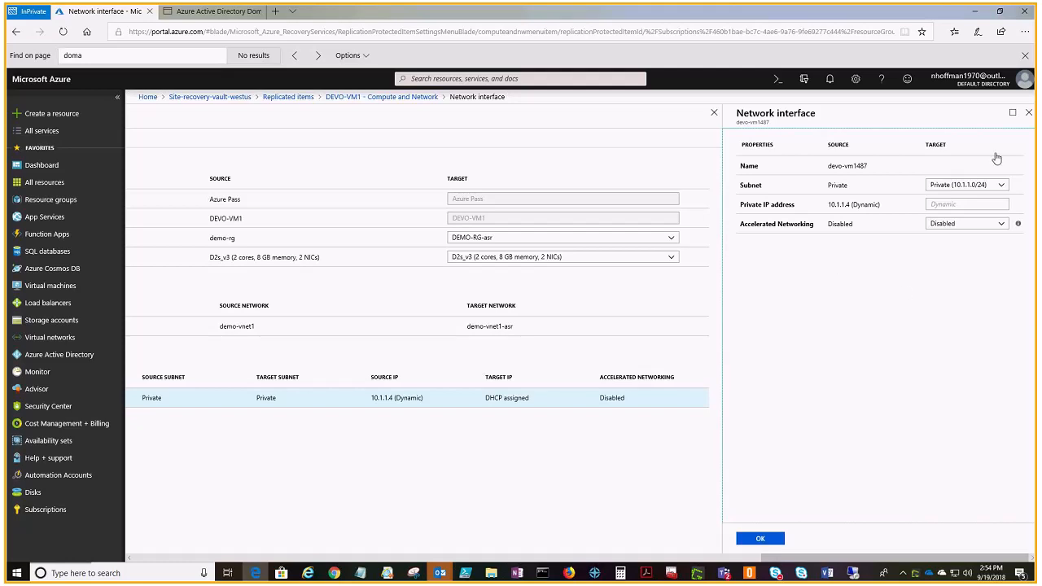
click(1028, 112)
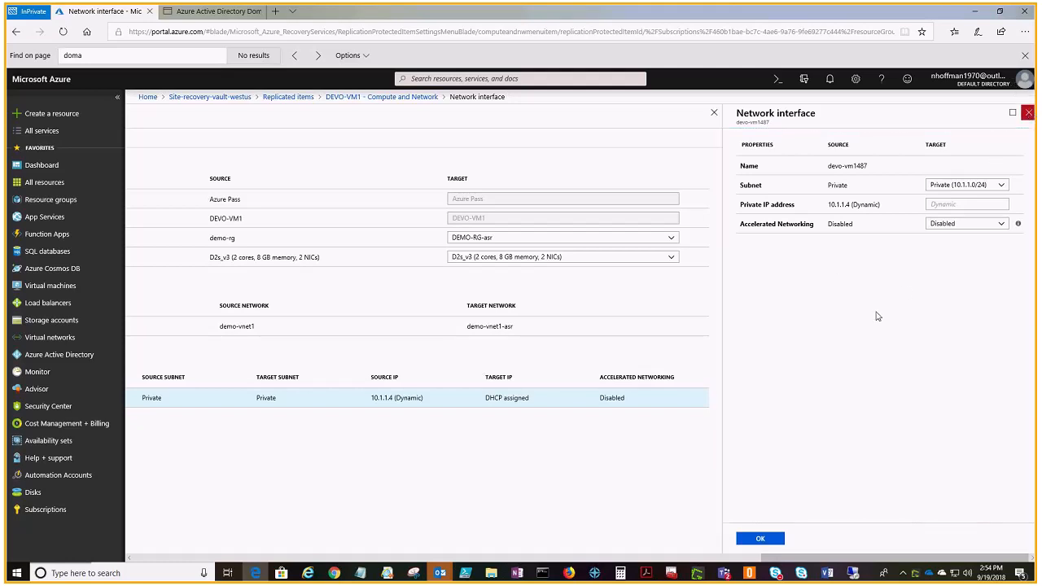
Step: List the replicated disks of DEVO-VM1 and view the details of its operating system disk
click(159, 236)
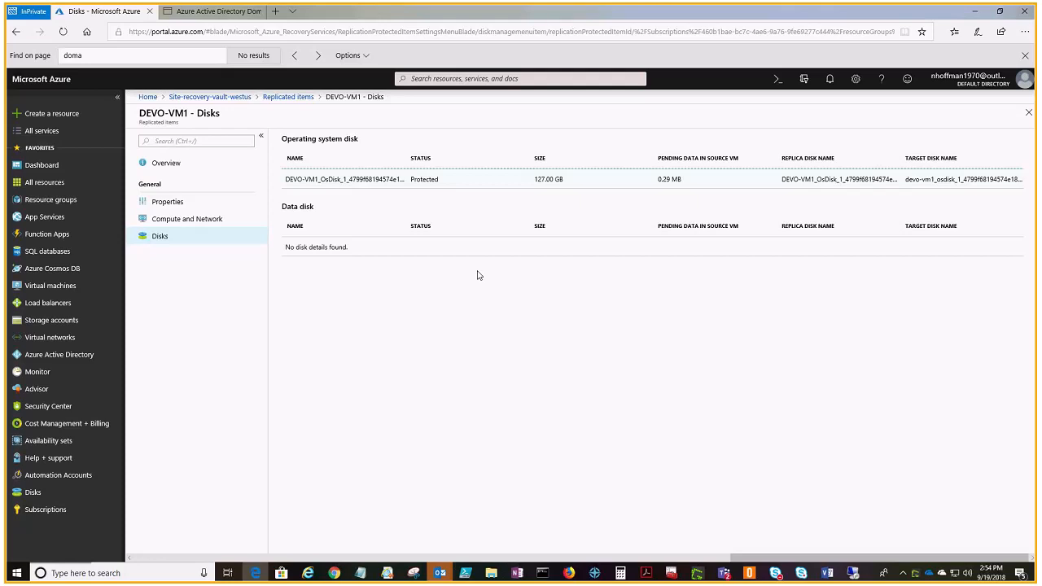
click(348, 186)
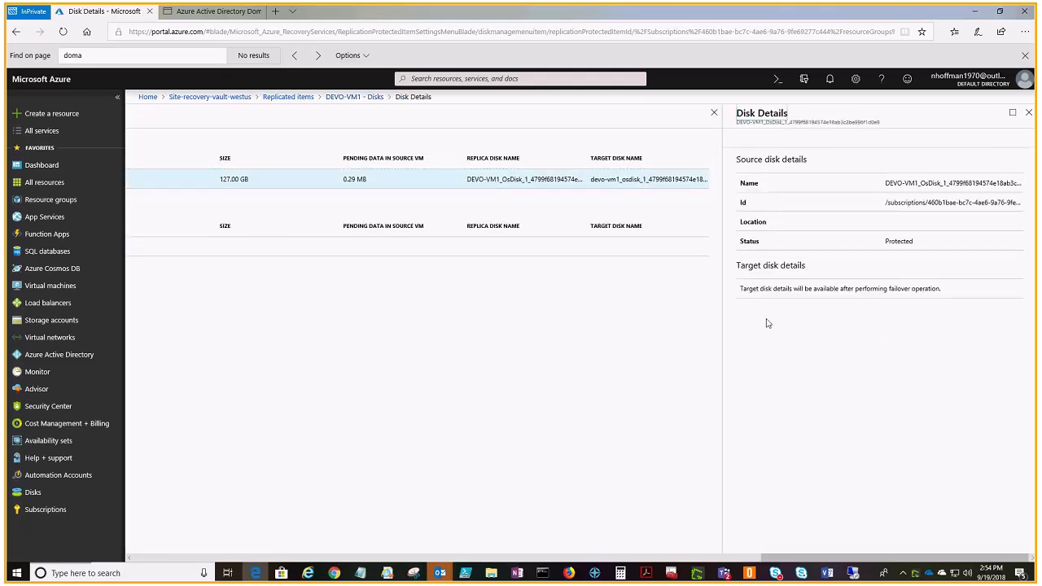
click(1028, 113)
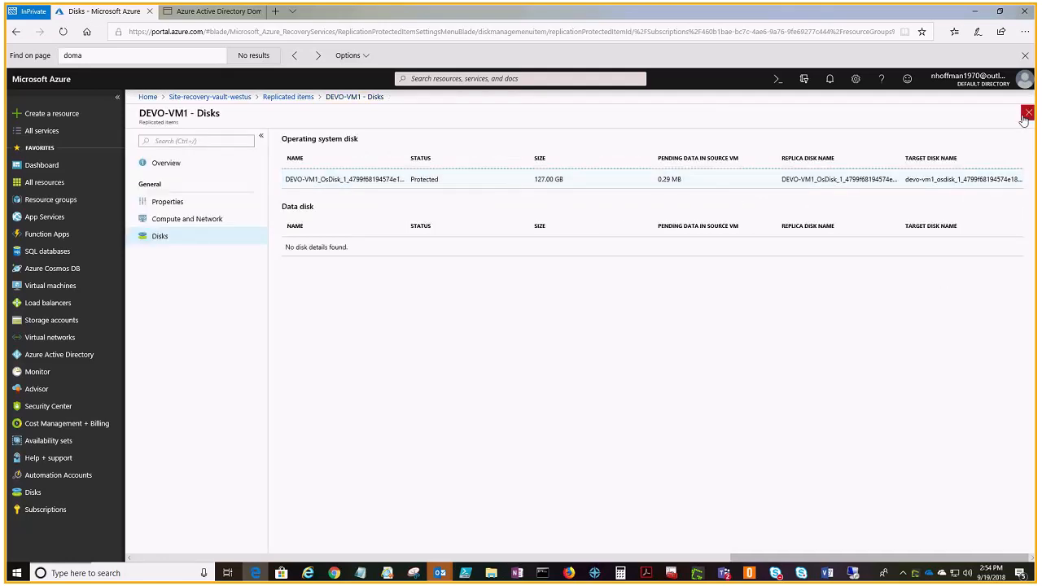
Step: Start a test failover of DEVO-VM1 using the Latest processed (low RTO) recovery point and the Demo-VNET1-asr virtual network
click(161, 165)
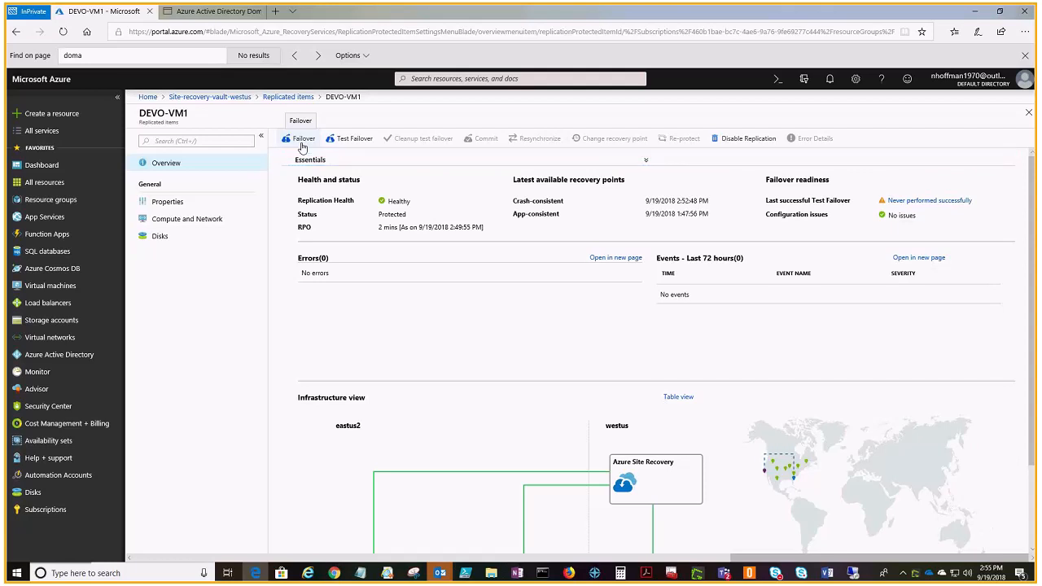
click(356, 144)
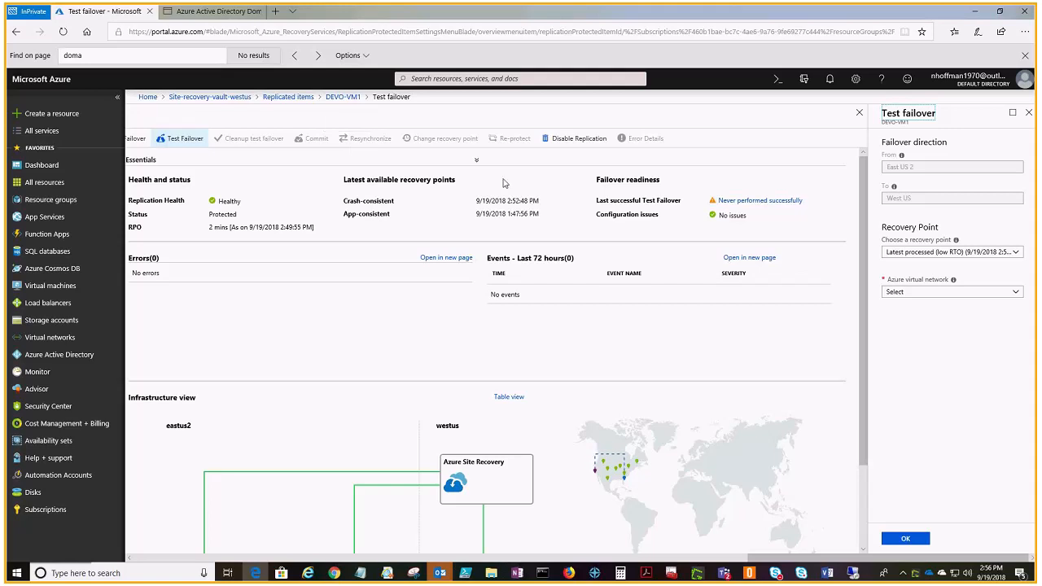
click(971, 291)
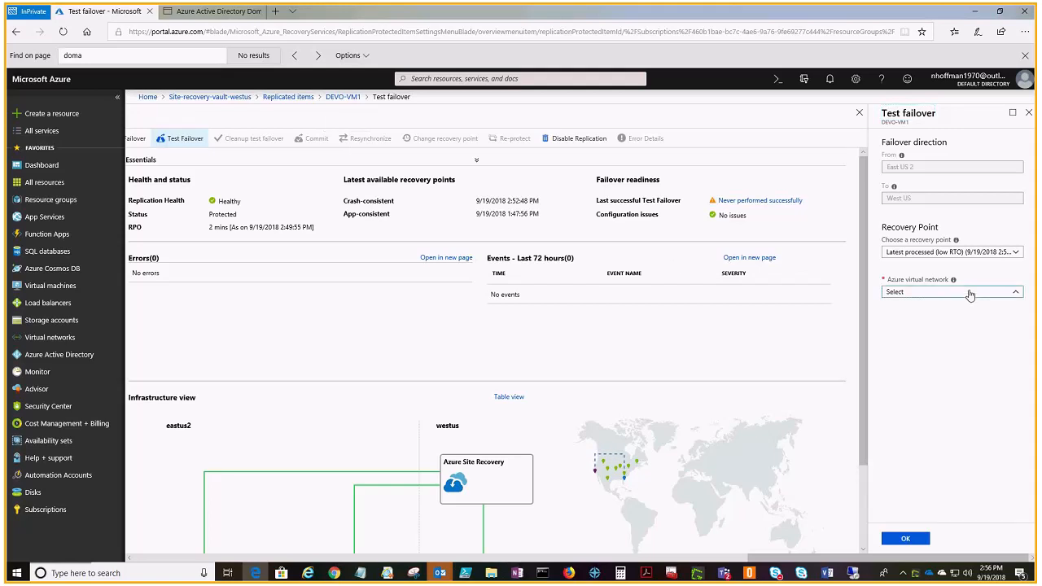
click(937, 325)
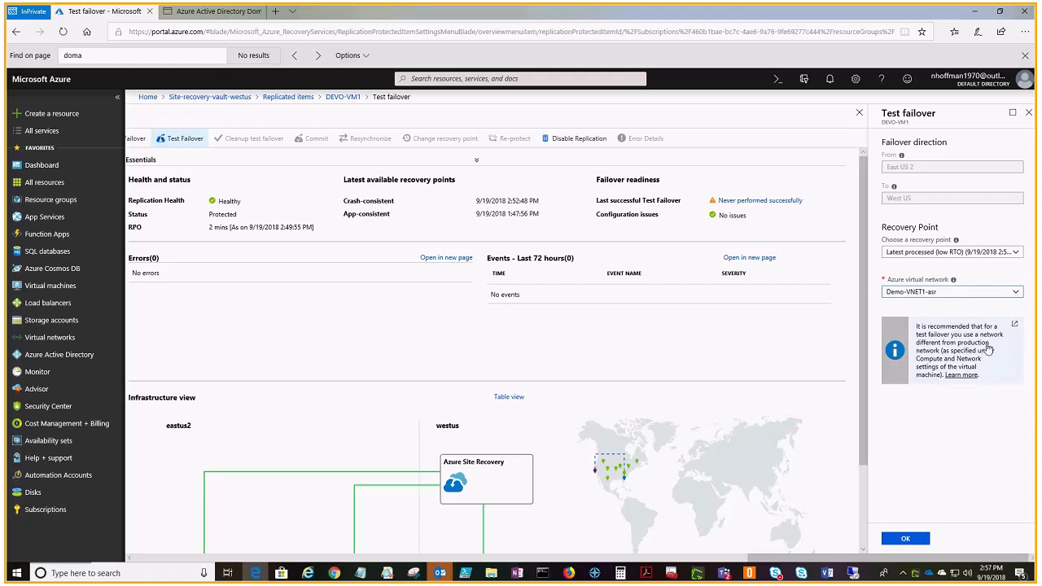
click(1012, 253)
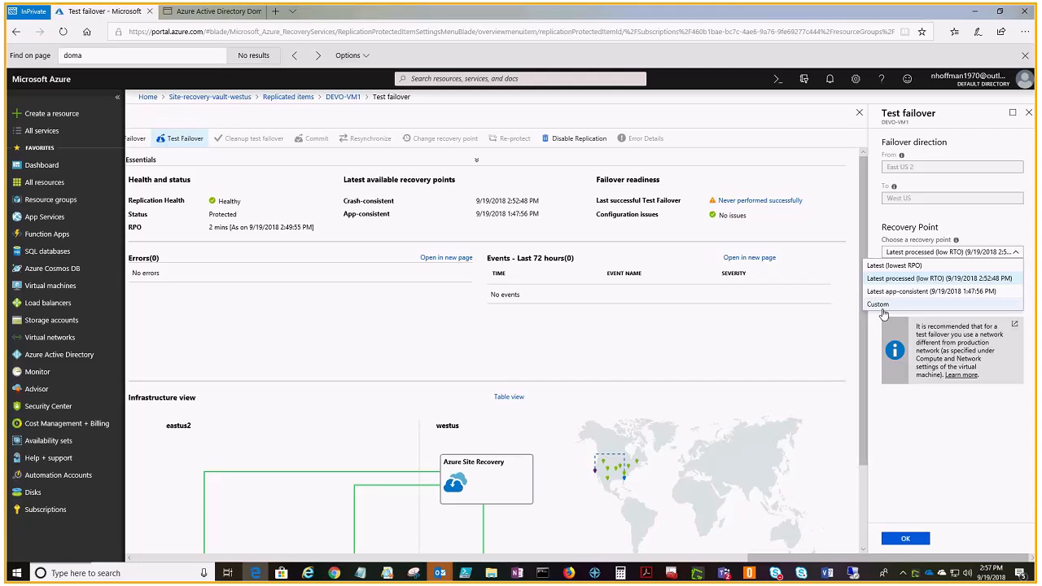
click(945, 378)
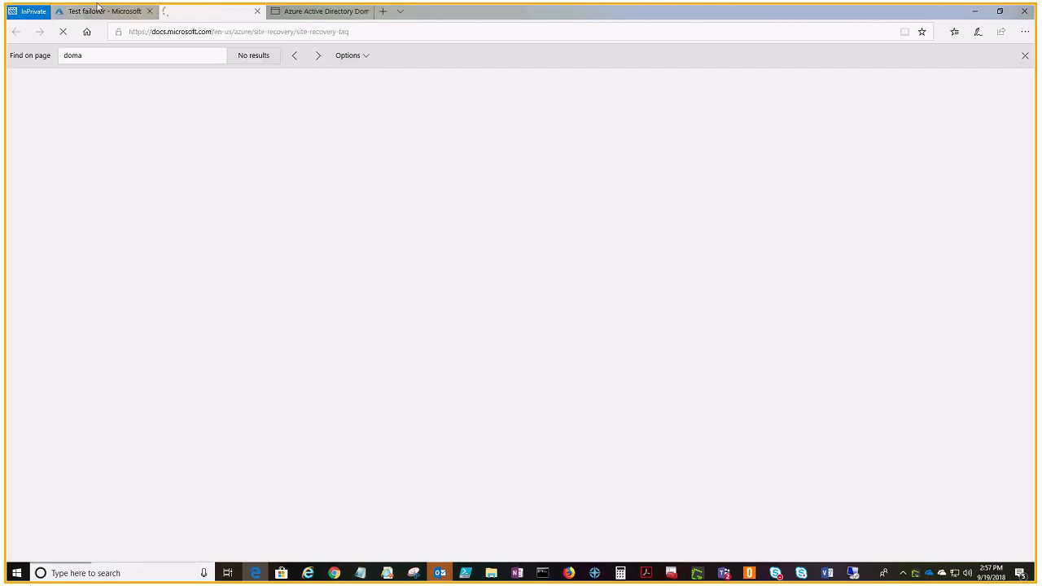
click(257, 11)
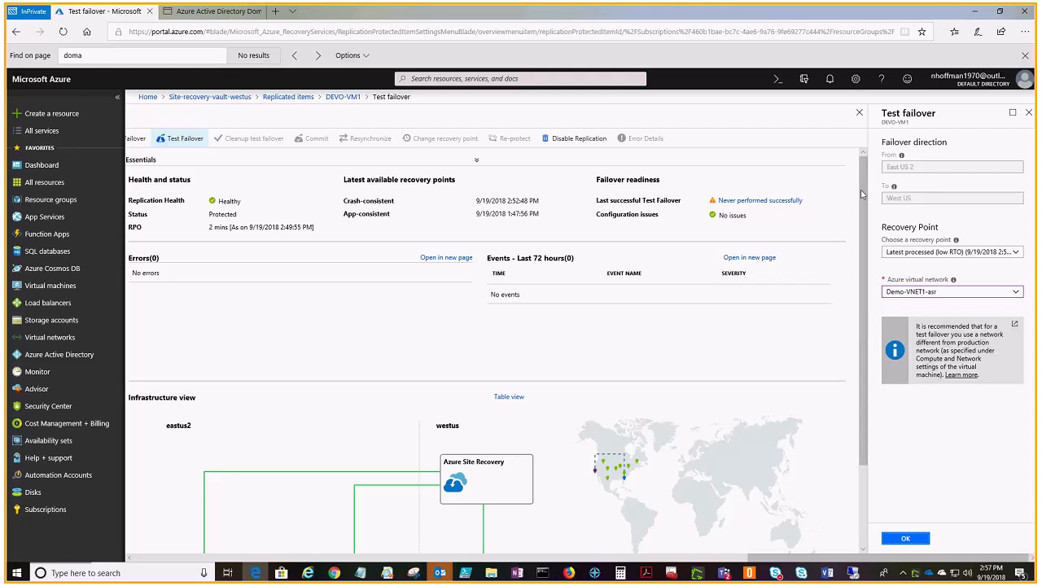
drag(860, 189, 863, 278)
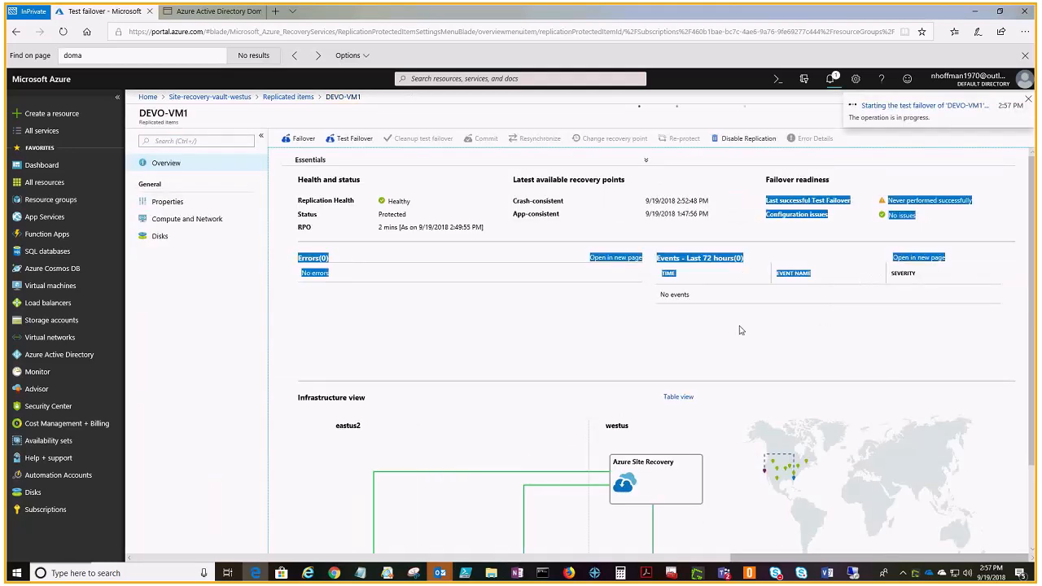
click(782, 347)
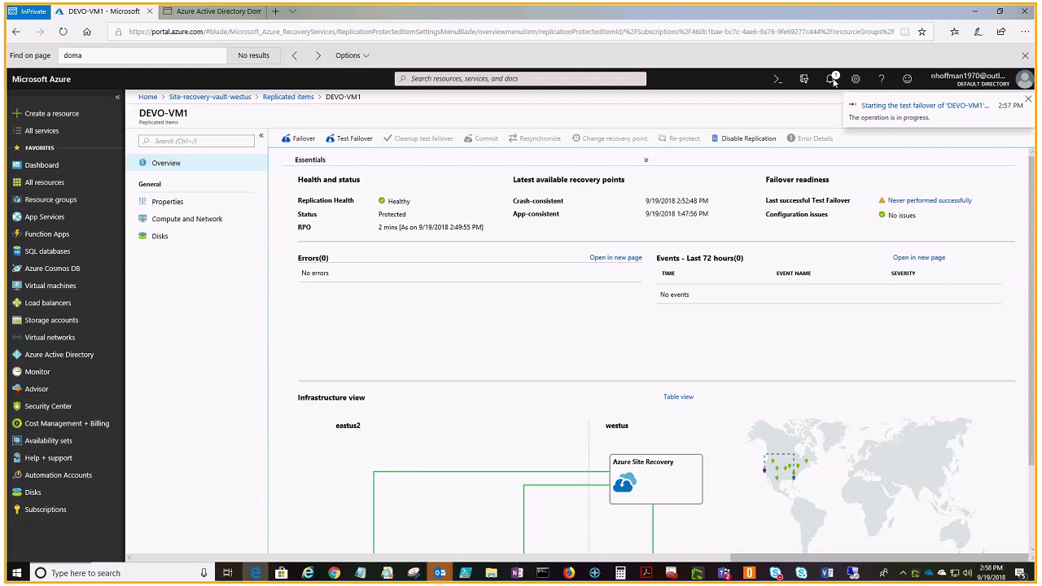
Step: Check the progress of the DEVO-VM1 test failover job from the notifications, reopening the job and its environment details
click(885, 106)
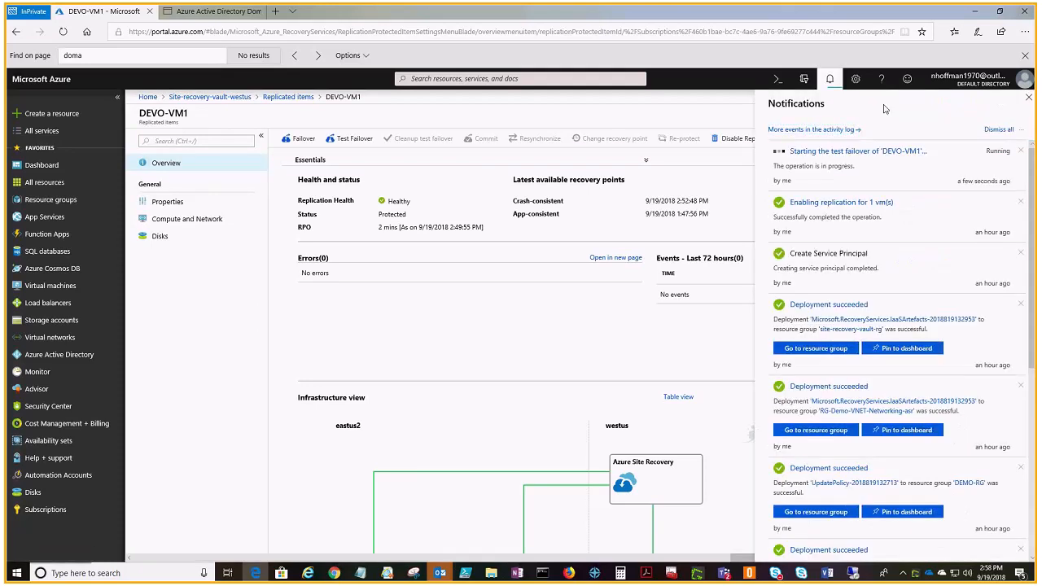
click(844, 156)
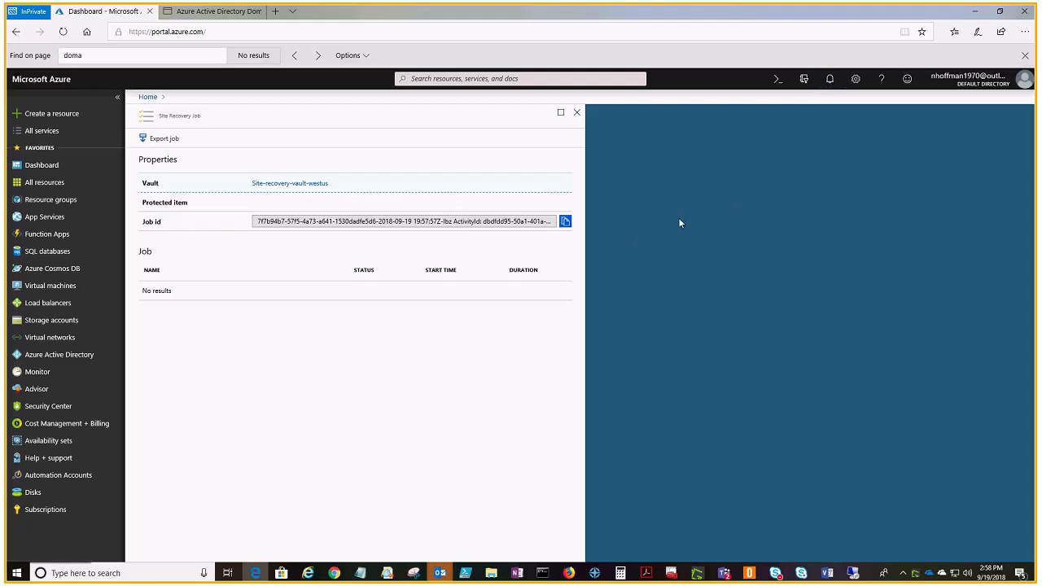
click(576, 115)
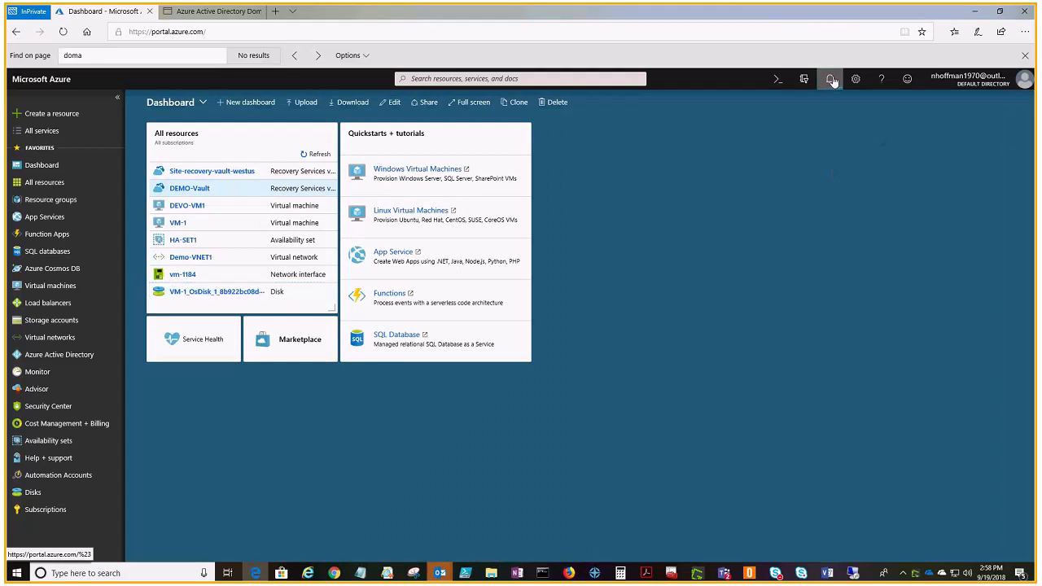
click(832, 82)
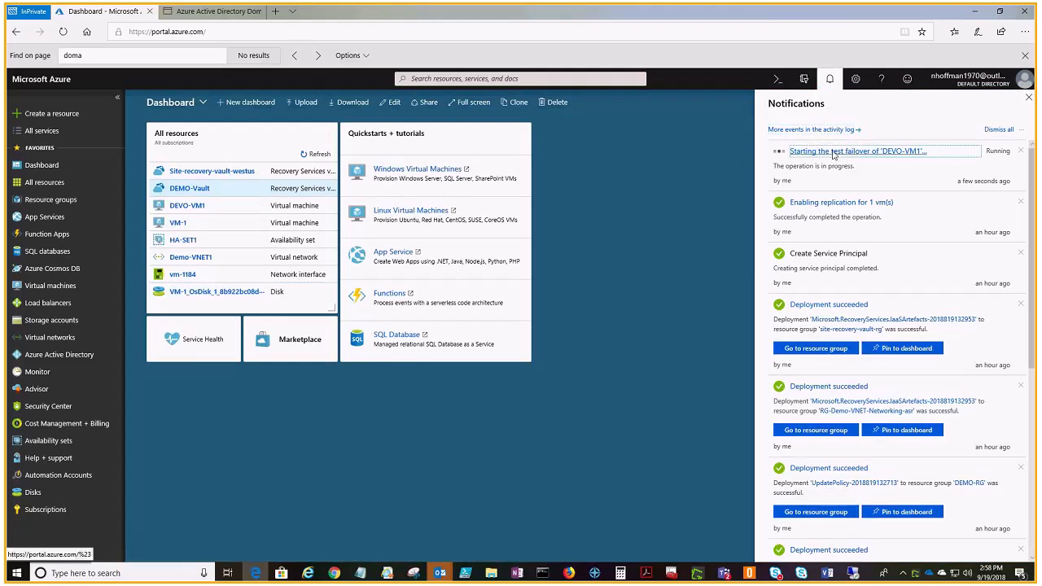
click(835, 162)
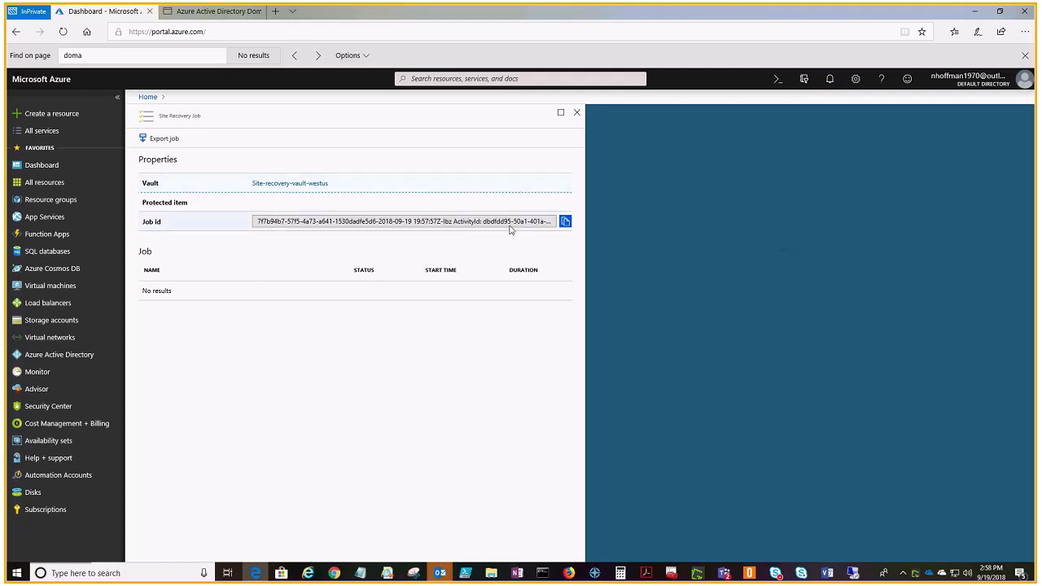
click(576, 113)
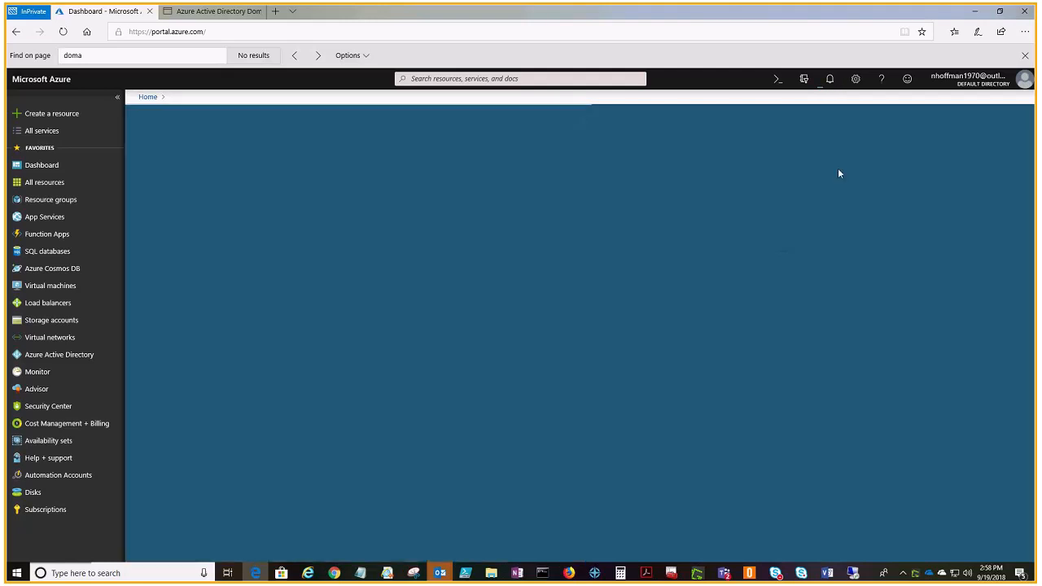
click(830, 80)
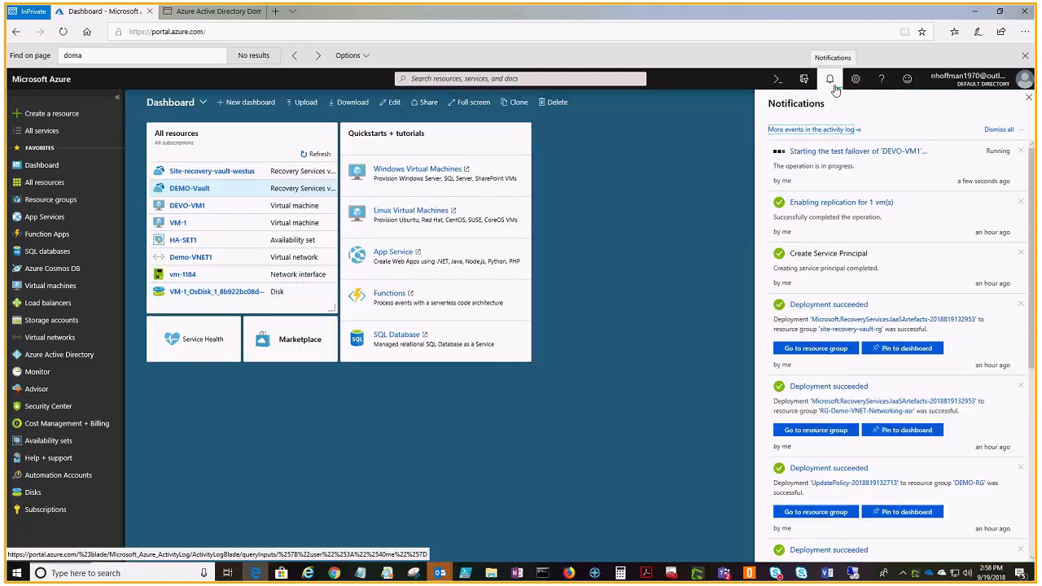
click(824, 151)
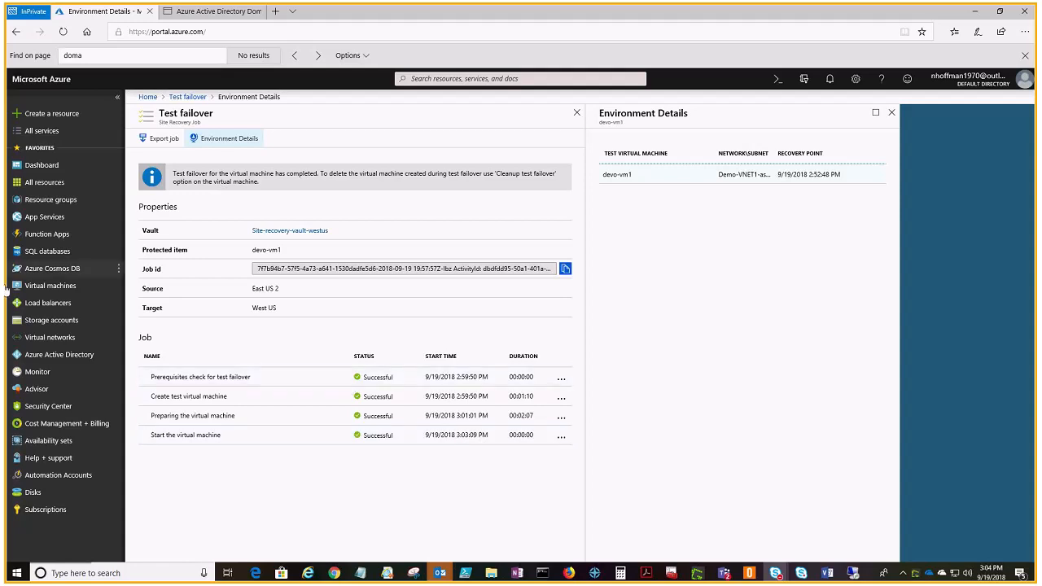
Step: Open the DEVO-VM1-test virtual machine, download its RDP file for the public IP address on port 3389, and launch the connection
click(31, 291)
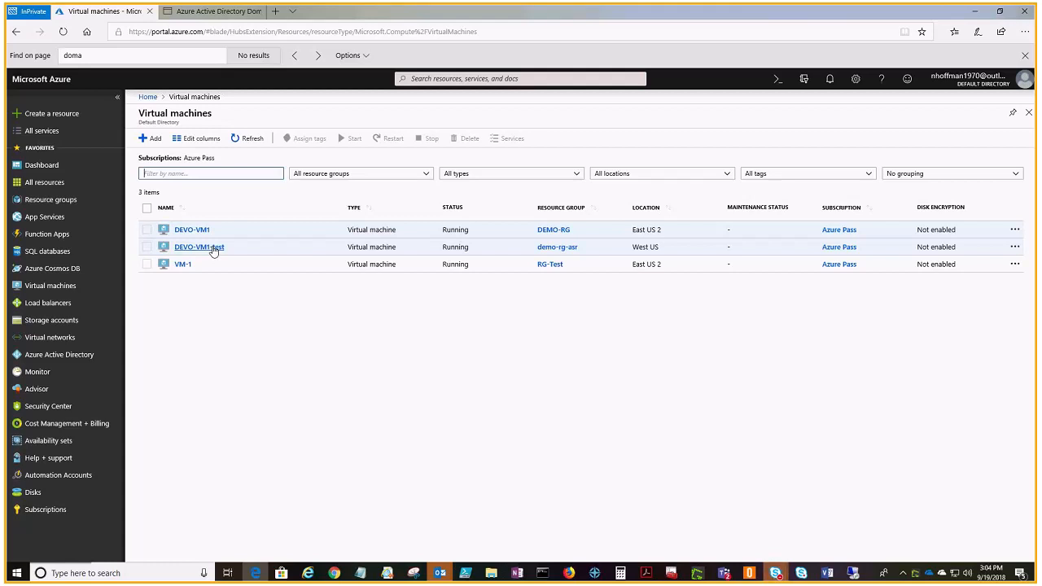
click(213, 249)
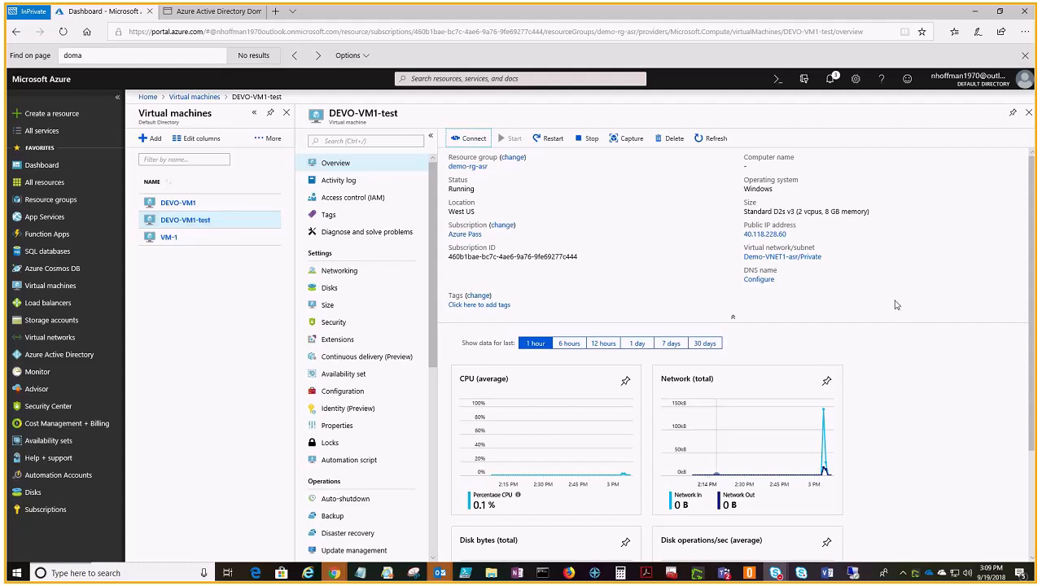
mouse_move(768, 240)
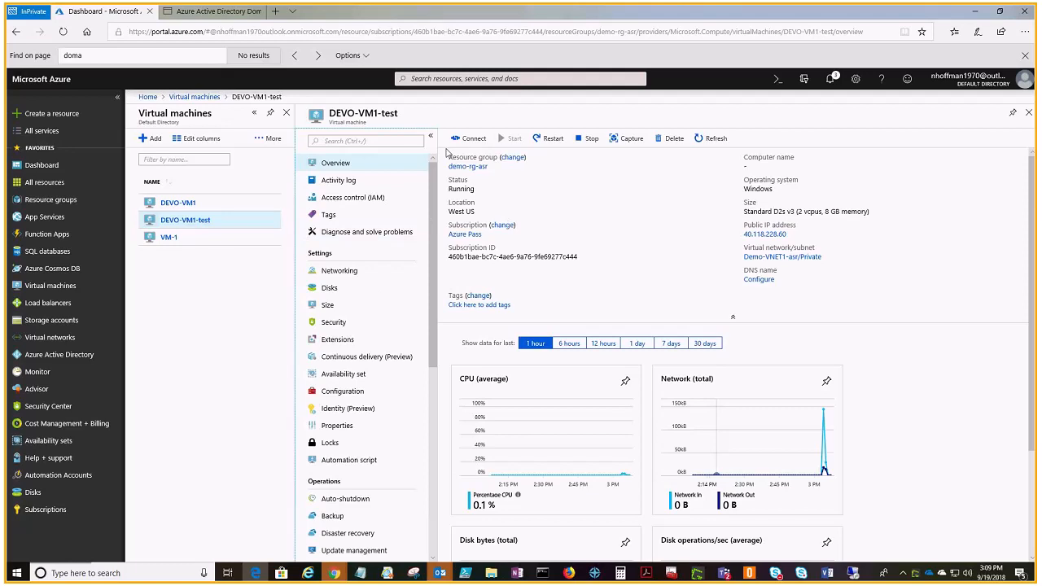
click(469, 138)
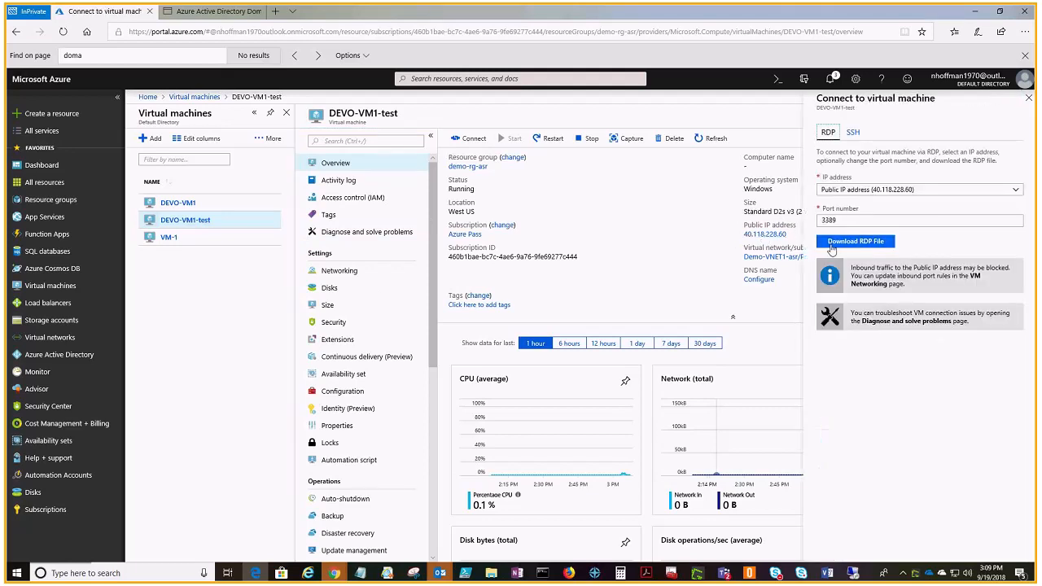
click(831, 246)
click(558, 546)
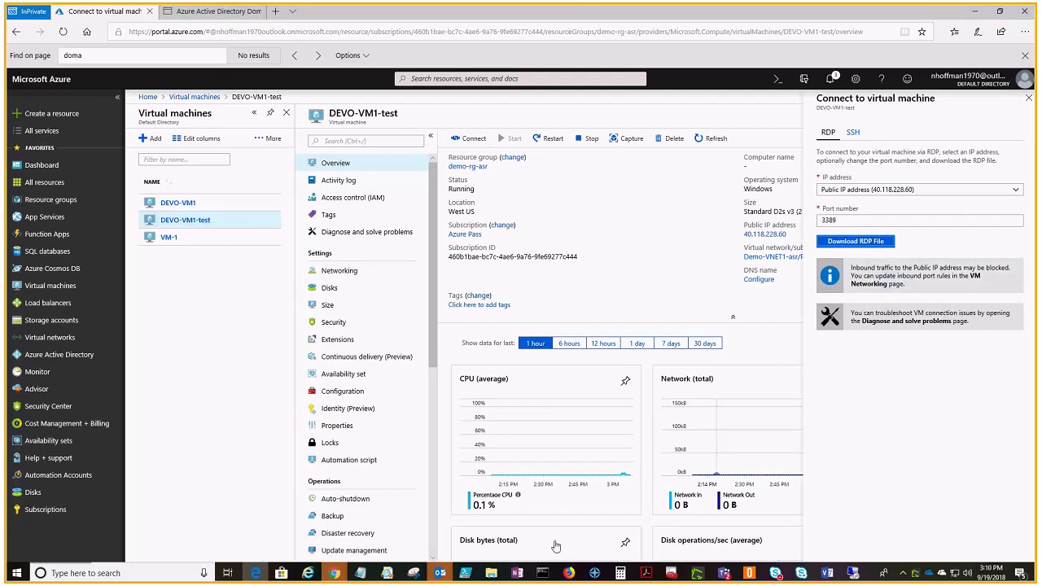
click(600, 345)
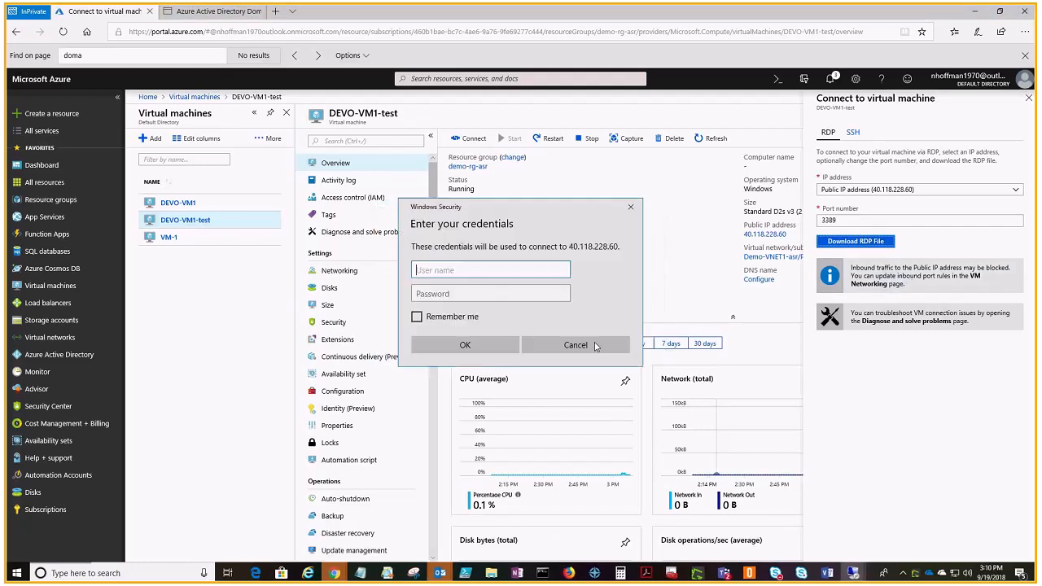
Step: Sign in to the DEVO-VM1-test remote session with the administrator user name and password, accepting the untrusted certificate
text(mdsadmin)
key(Tab)
key(ctrl+v)
key(Return)
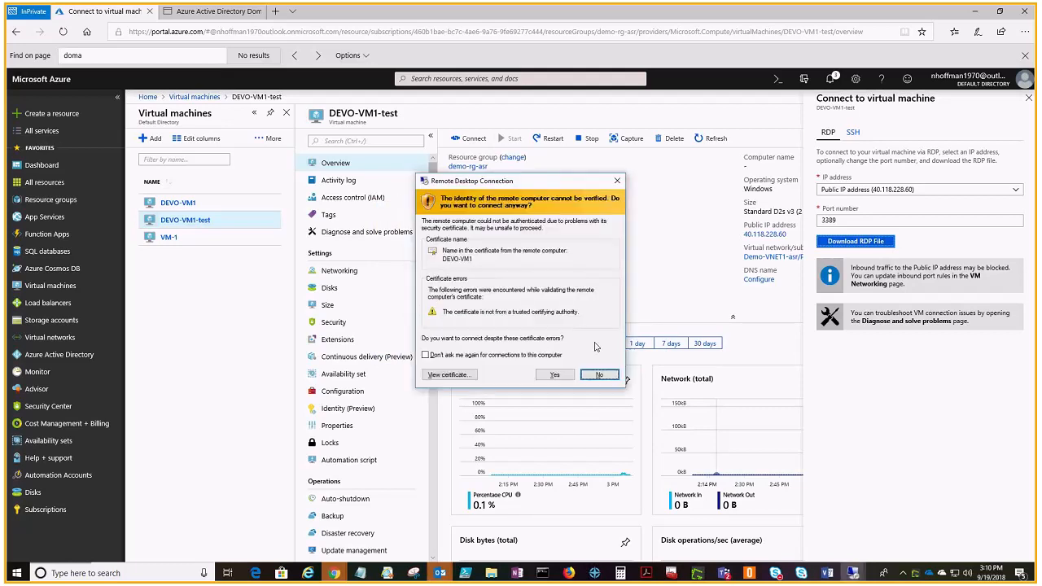
click(554, 374)
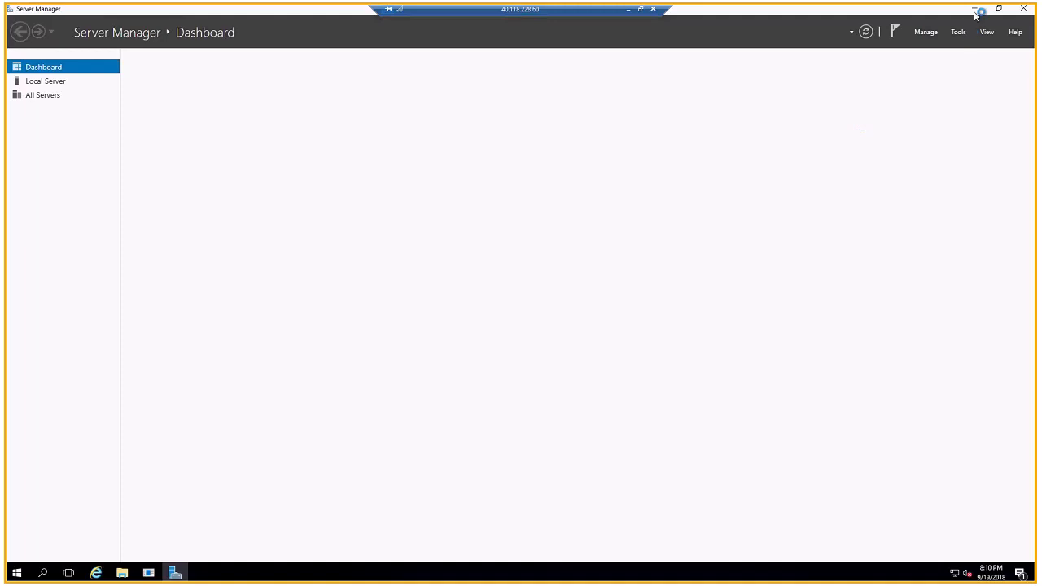
Step: Minimize Server Manager on the test machine and dismiss the Shutdown Event Tracker without giving a reason
click(975, 9)
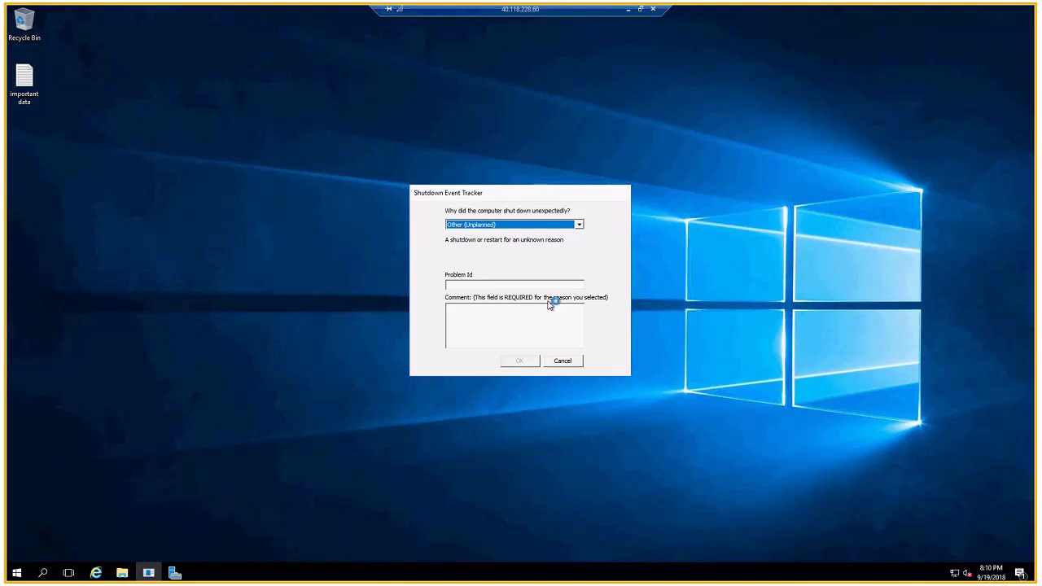
click(508, 327)
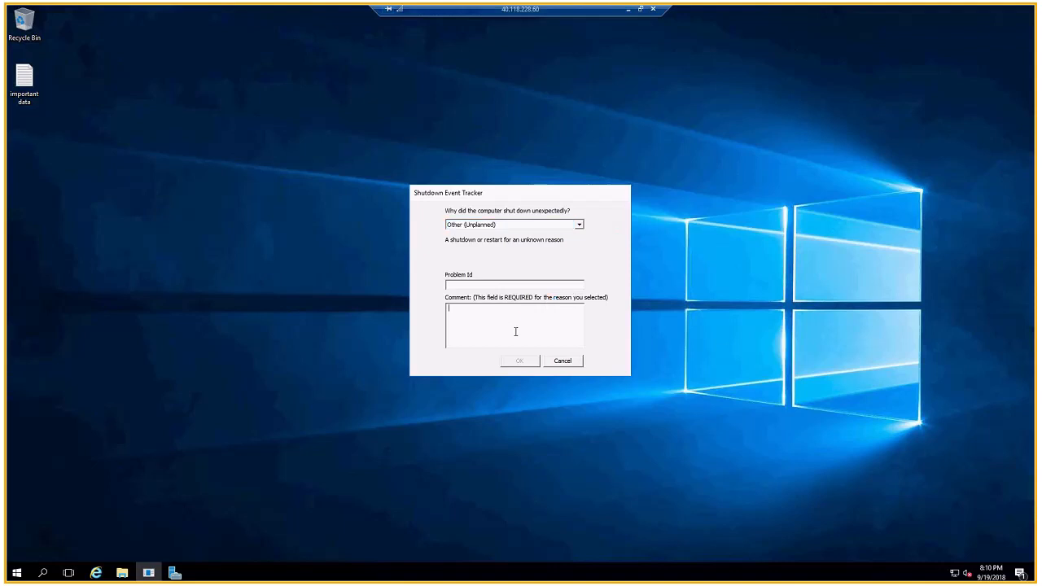
click(556, 363)
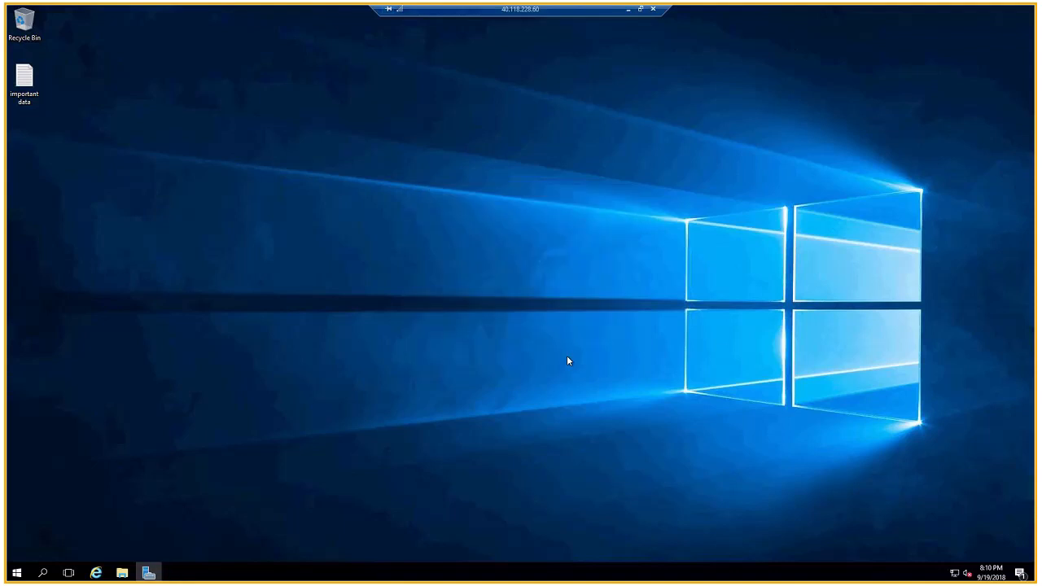
Step: Open the important data text file on the remote desktop to check its contents, and close it
key(Return)
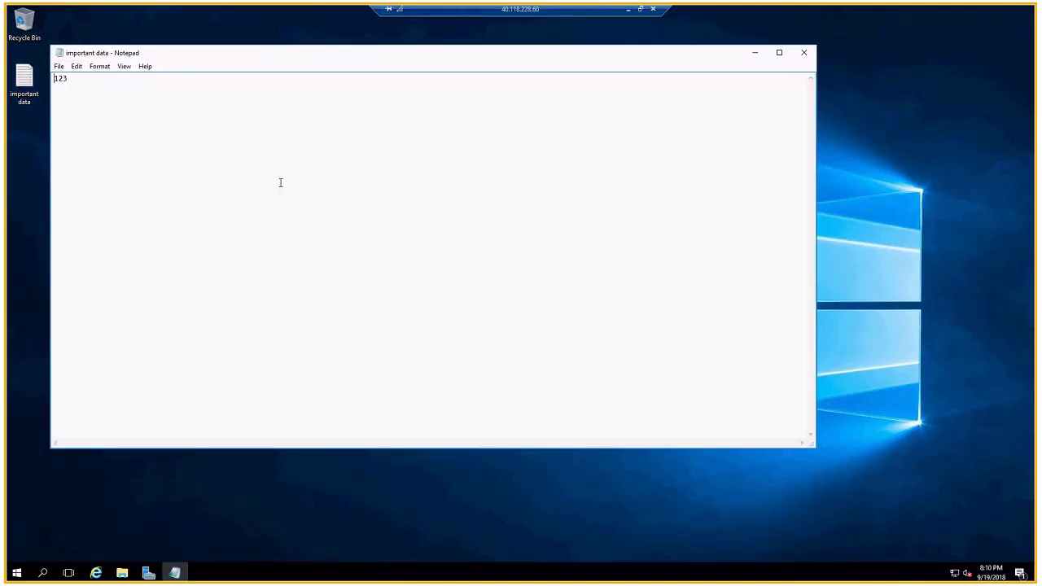
drag(656, 53, 701, 119)
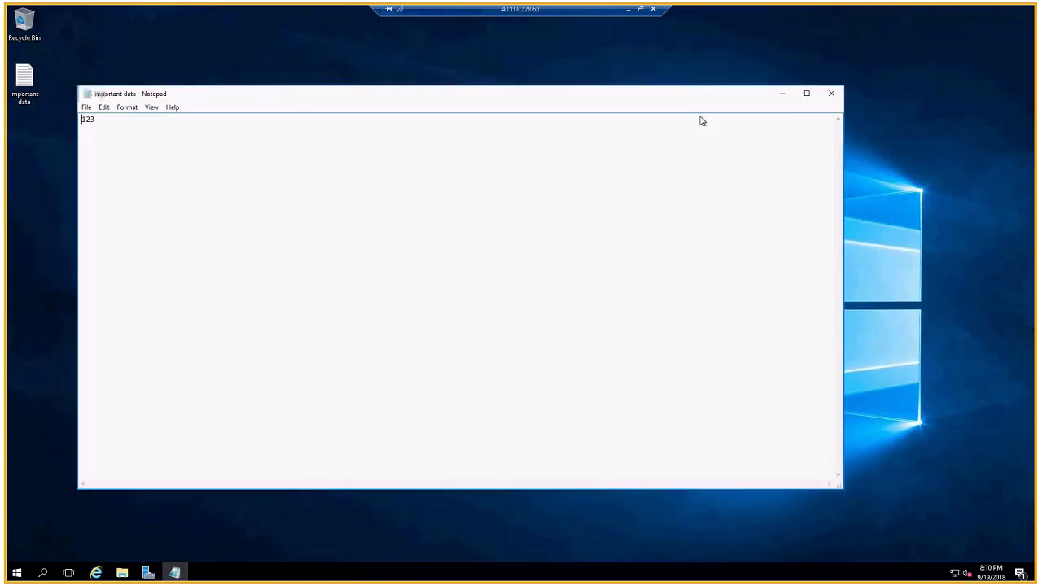
click(850, 121)
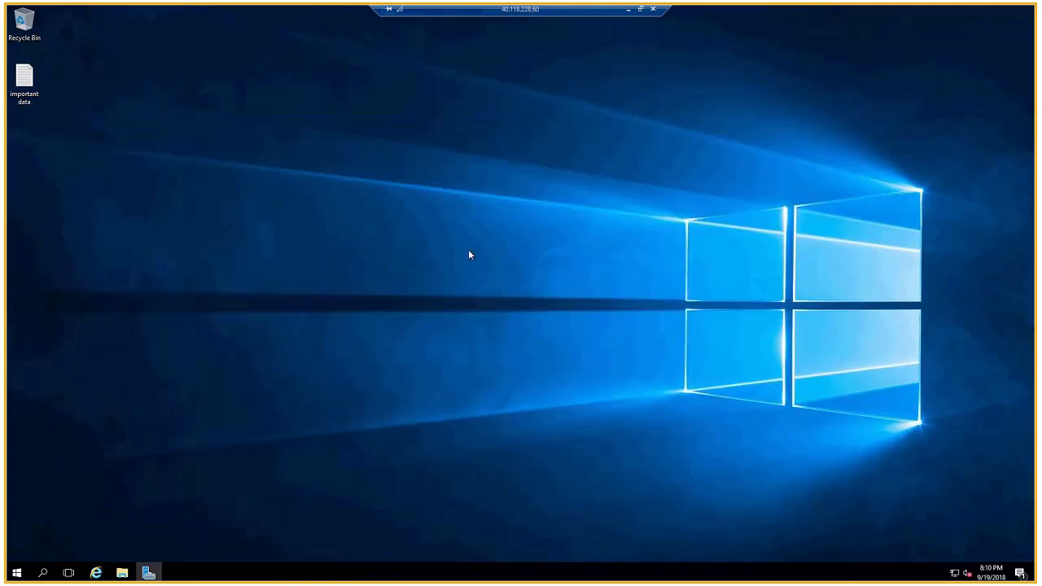
Step: Disconnect the remote desktop session and close the connection settings of DEVO-VM1-test in the Azure portal
click(652, 10)
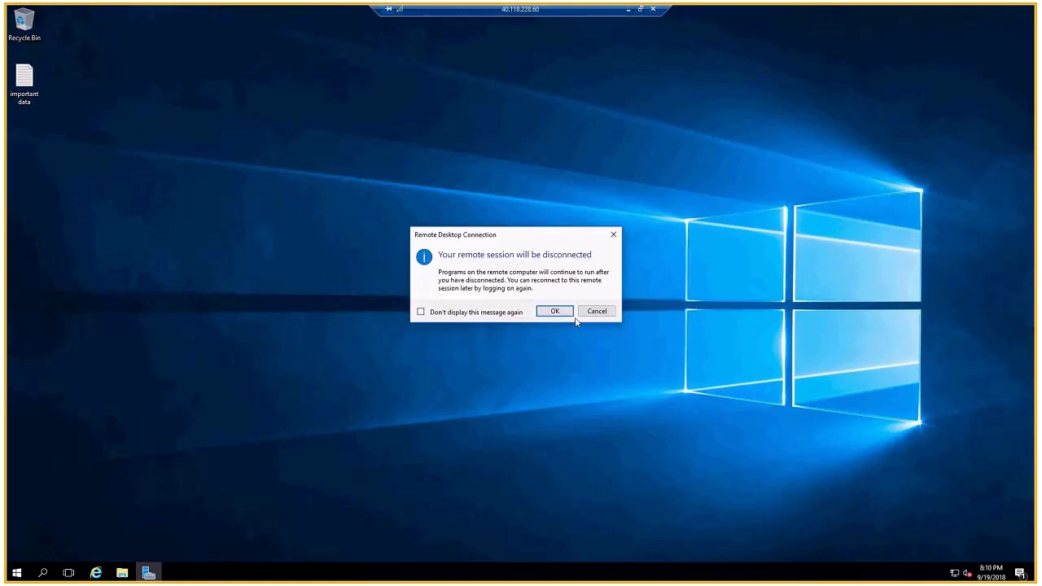
click(569, 314)
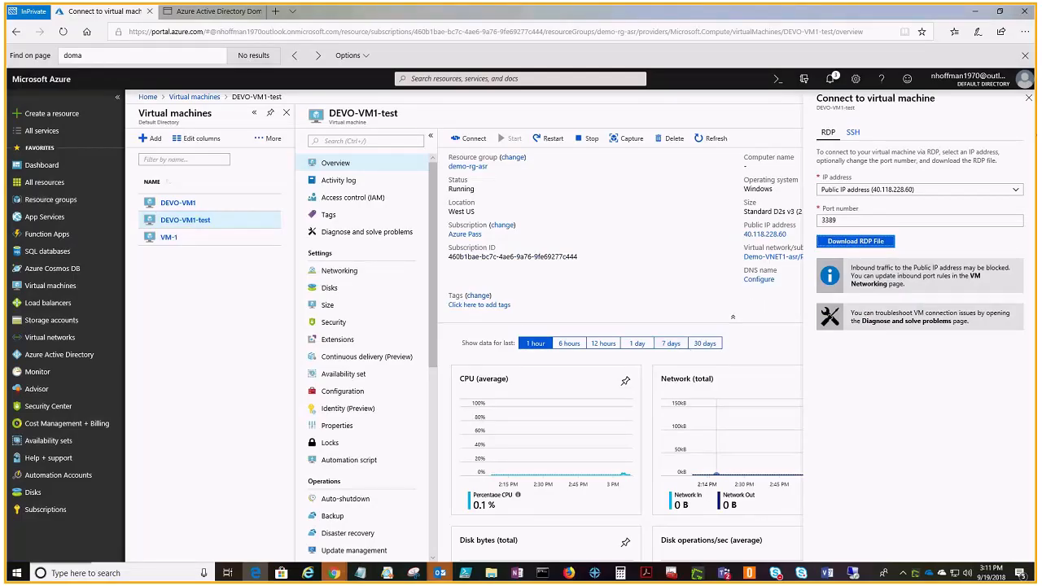
click(1028, 98)
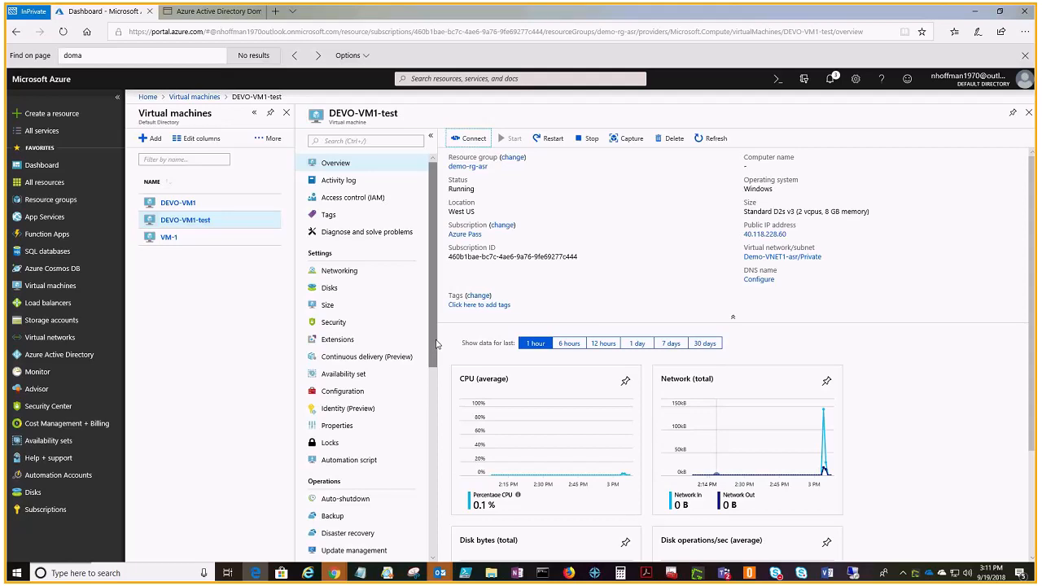
Step: Open the DEVO-VM1 replicated item from the healthy items of Site-recovery-vault-westus and examine its RPO
click(39, 165)
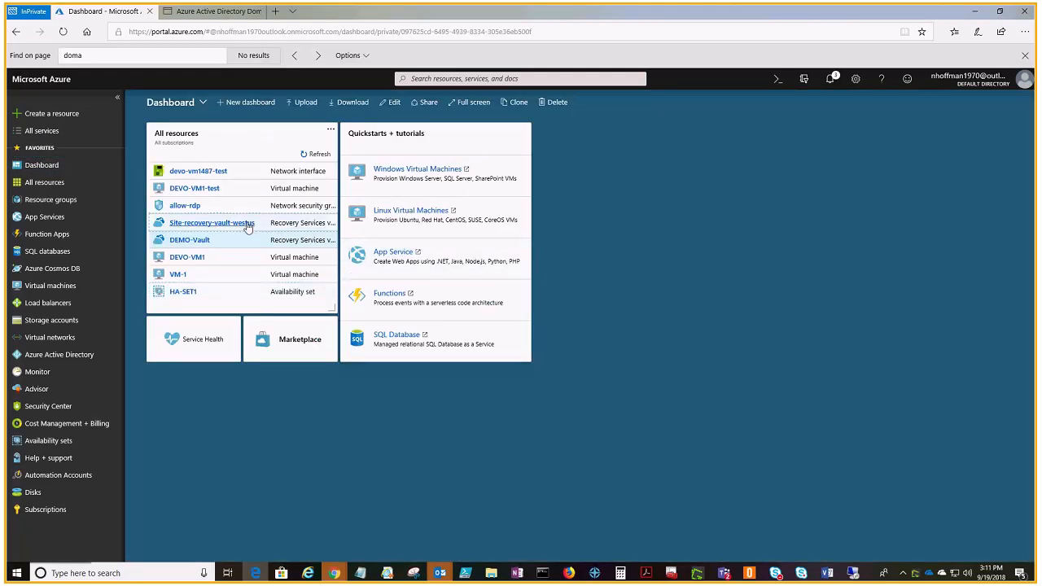
click(247, 224)
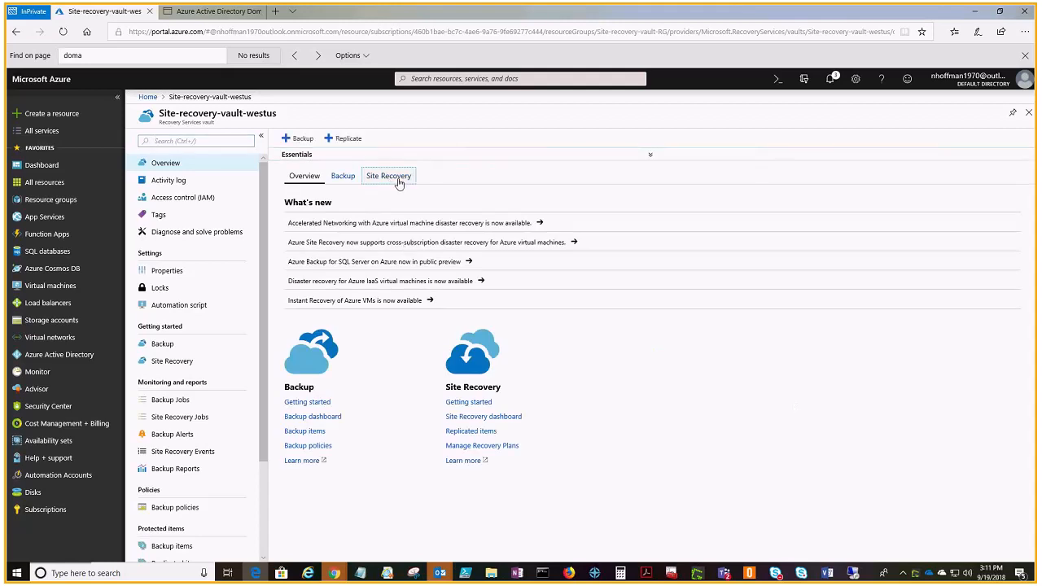
click(399, 181)
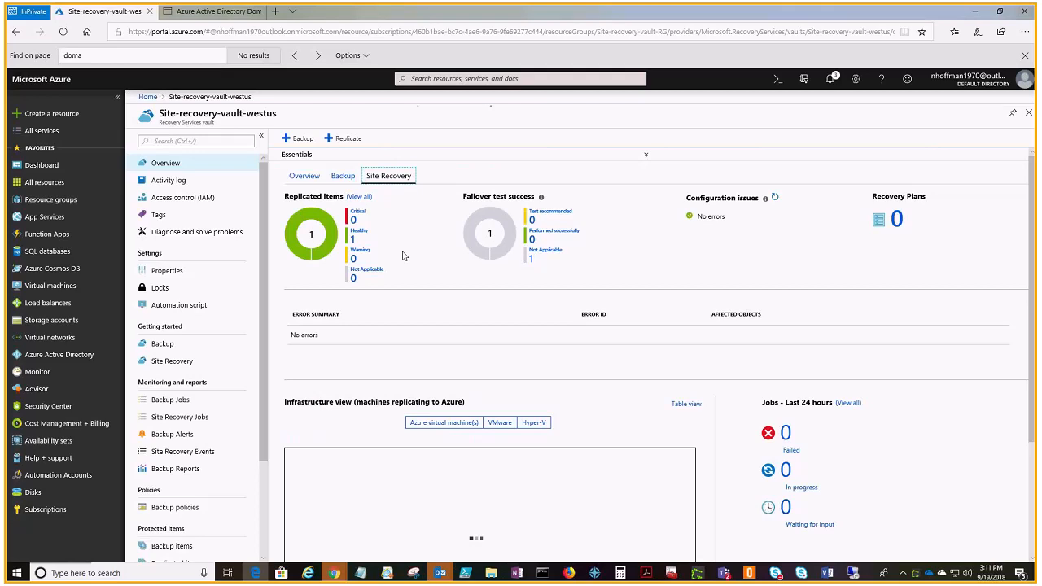
click(359, 234)
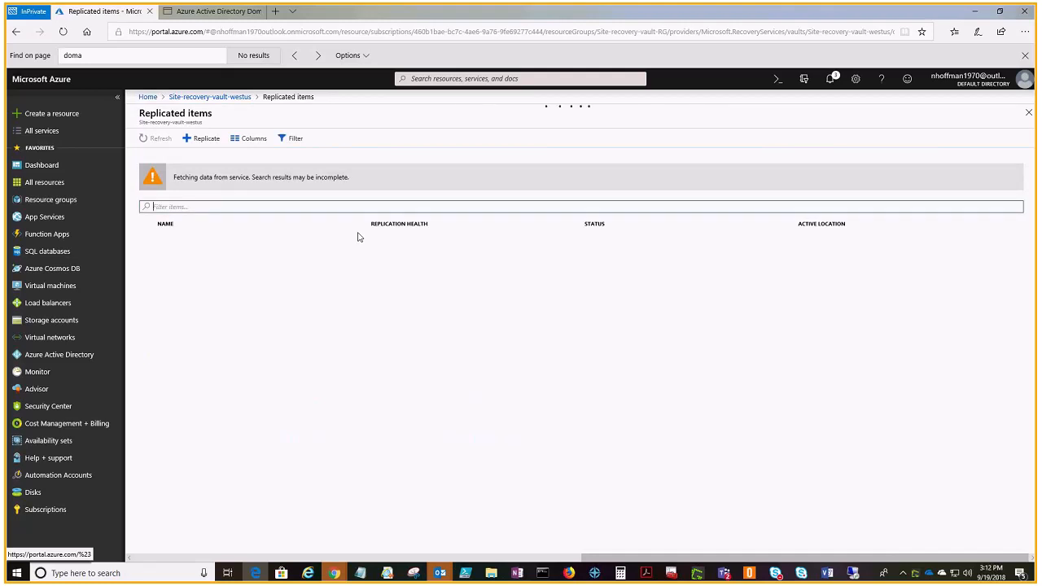
click(189, 246)
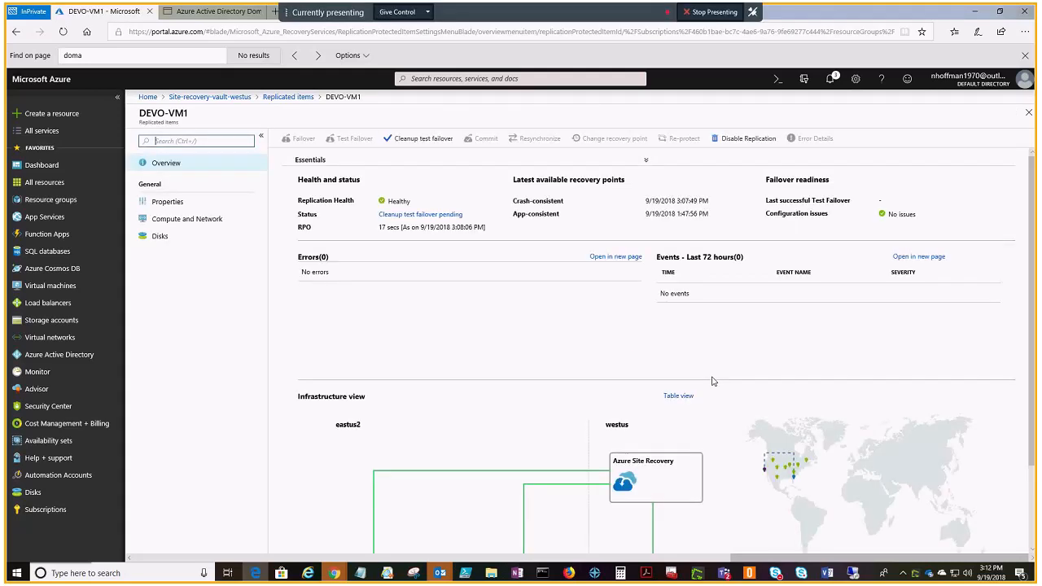
drag(378, 227, 400, 228)
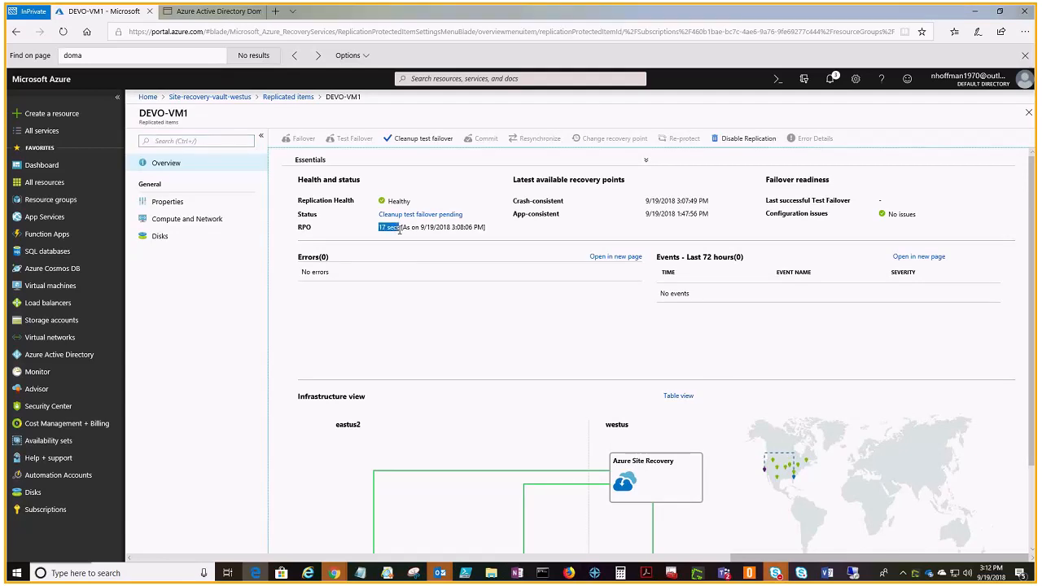
click(425, 278)
Step: Clean up the DEVO-VM1 test failover with the note "Notes", marking testing as complete to delete the test virtual machine
click(424, 140)
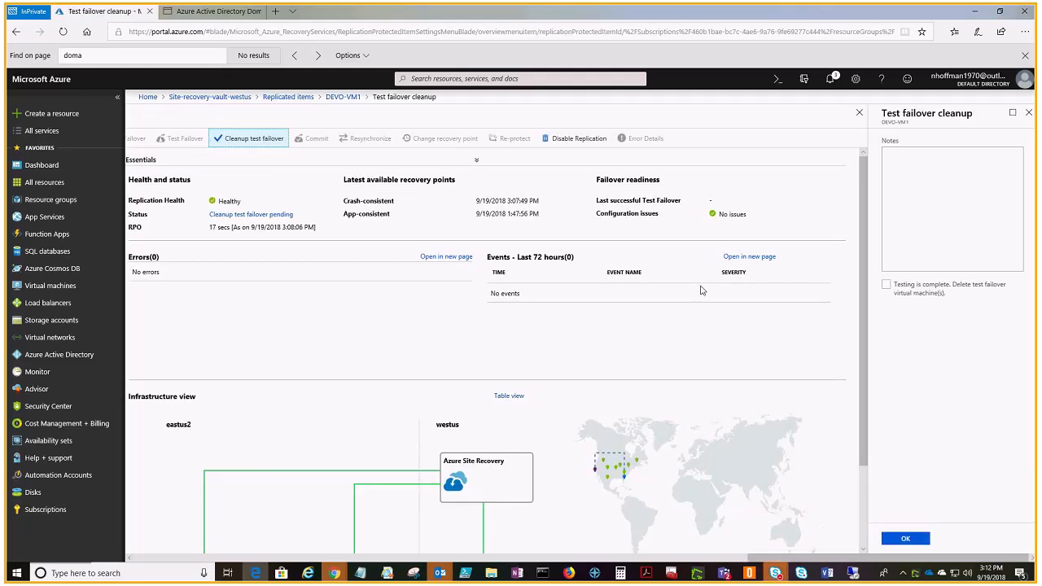
click(931, 179)
text(Notes)
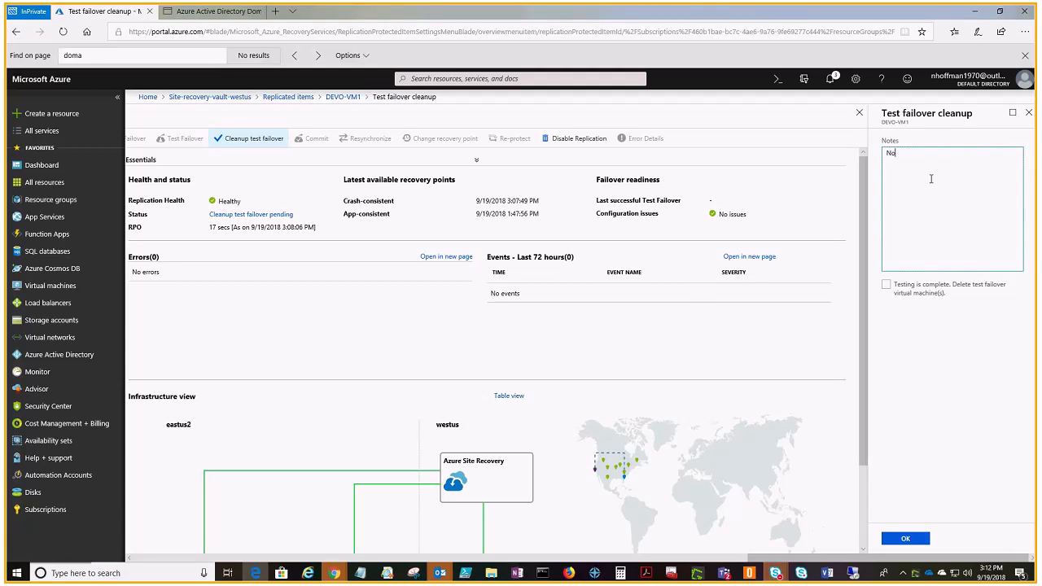
click(886, 284)
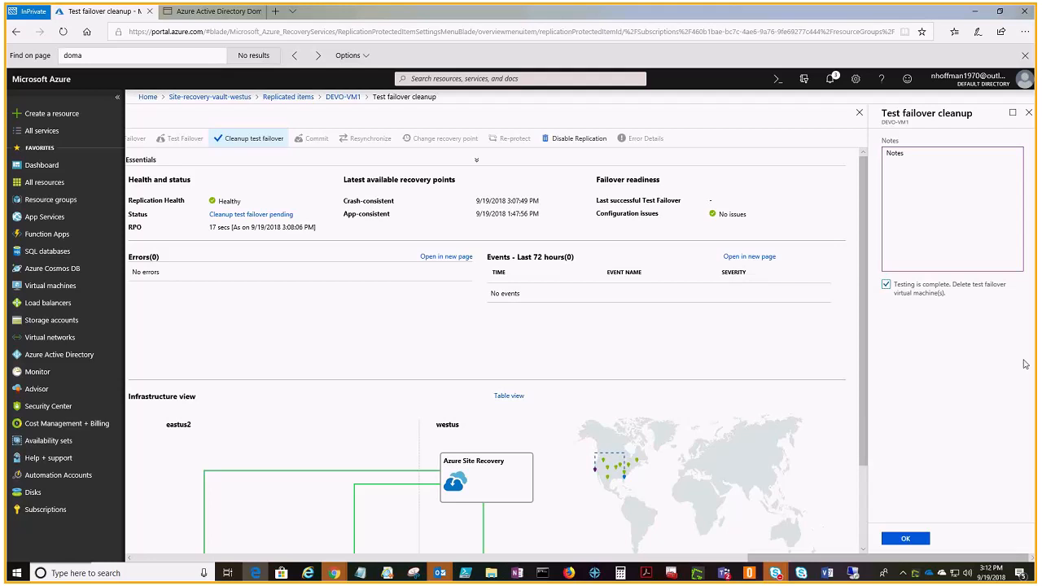
click(888, 293)
click(933, 295)
click(906, 541)
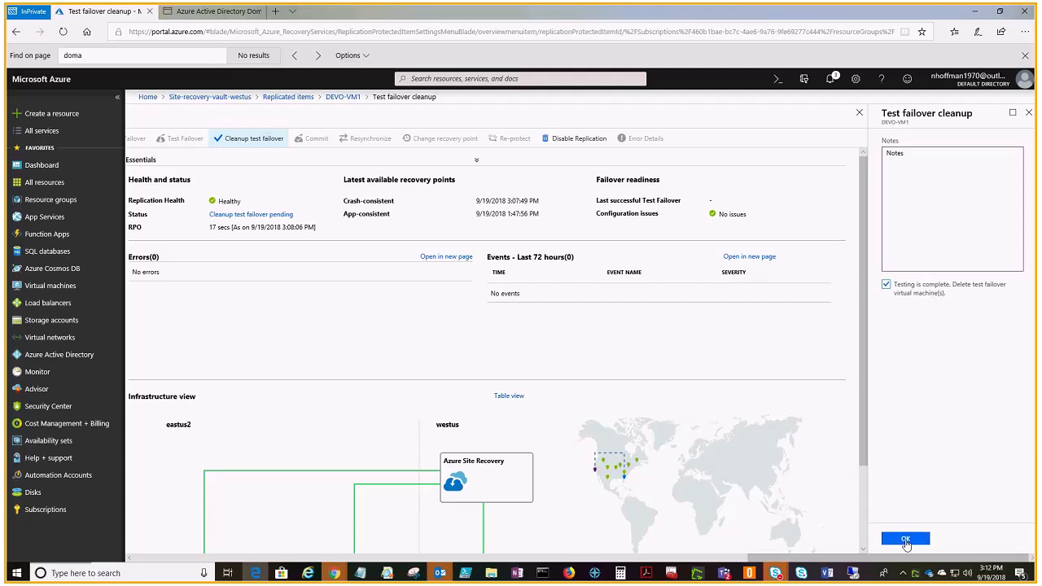